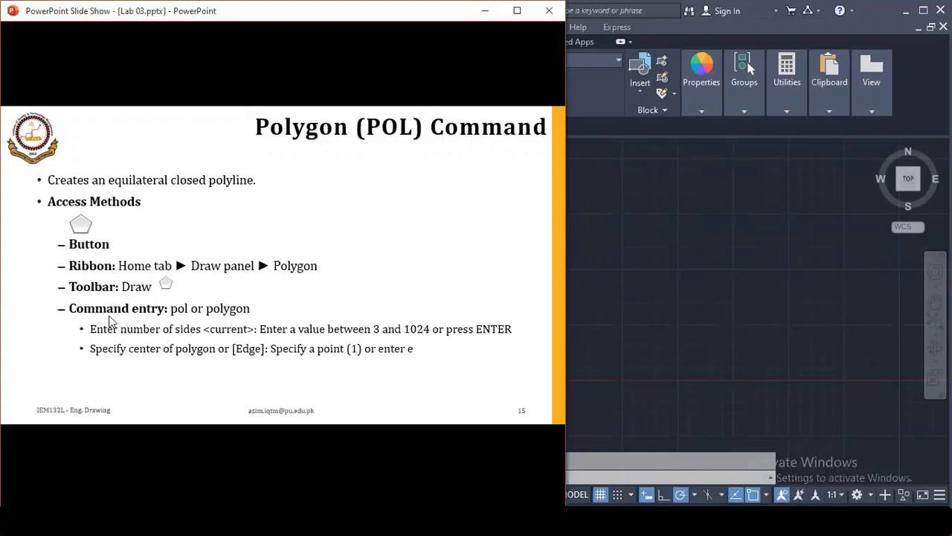
Switch to AutoCAD, start a polygon with 5 sides and place its center at about (9.94, 5.00)
{"action": "left_click", "coordinate": [614, 303]}
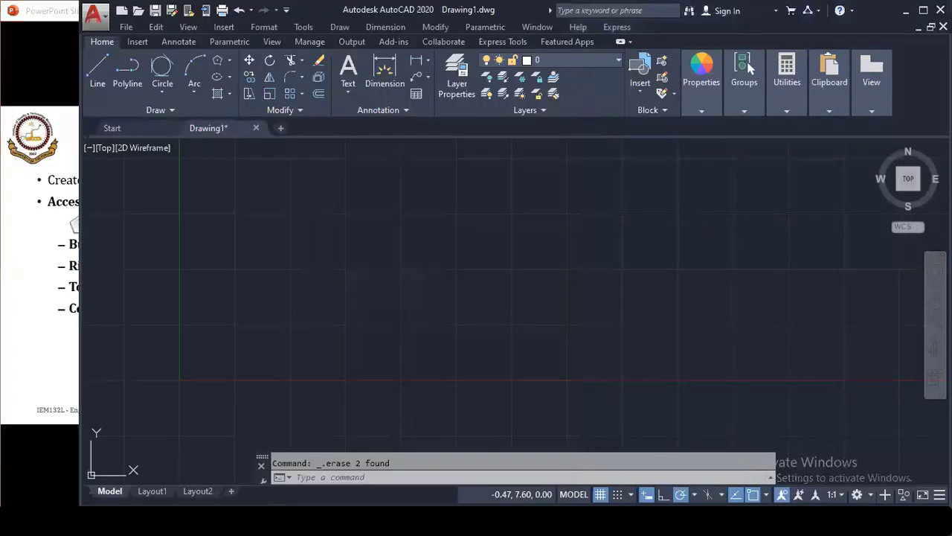
{"action": "left_click", "coordinate": [436, 477]}
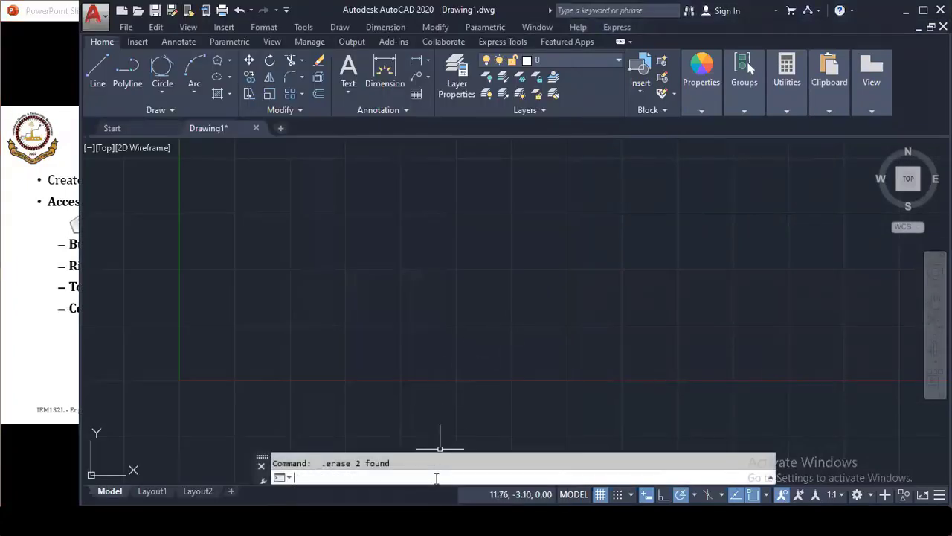
{"action": "type", "text": "POL"}
{"action": "key", "text": "Return"}
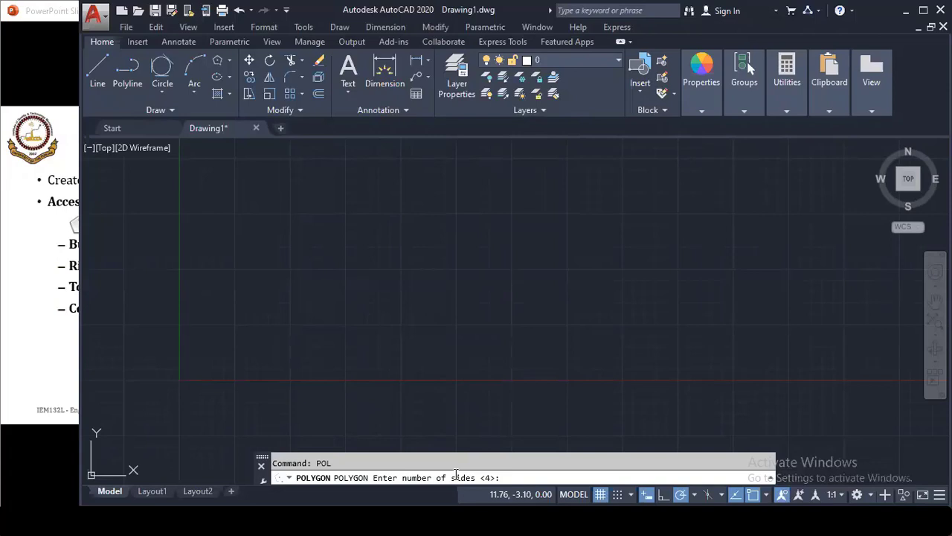
{"action": "type", "text": "5"}
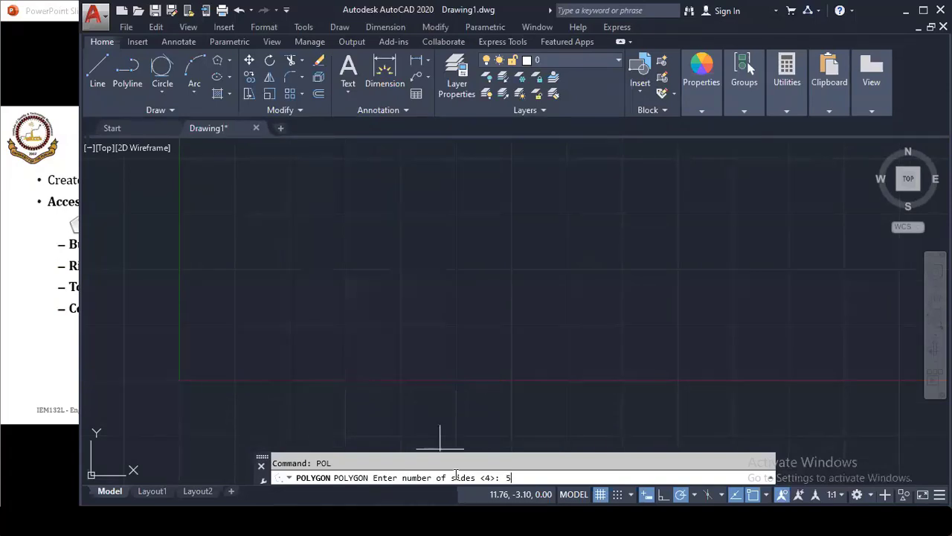
{"action": "key", "text": "Return"}
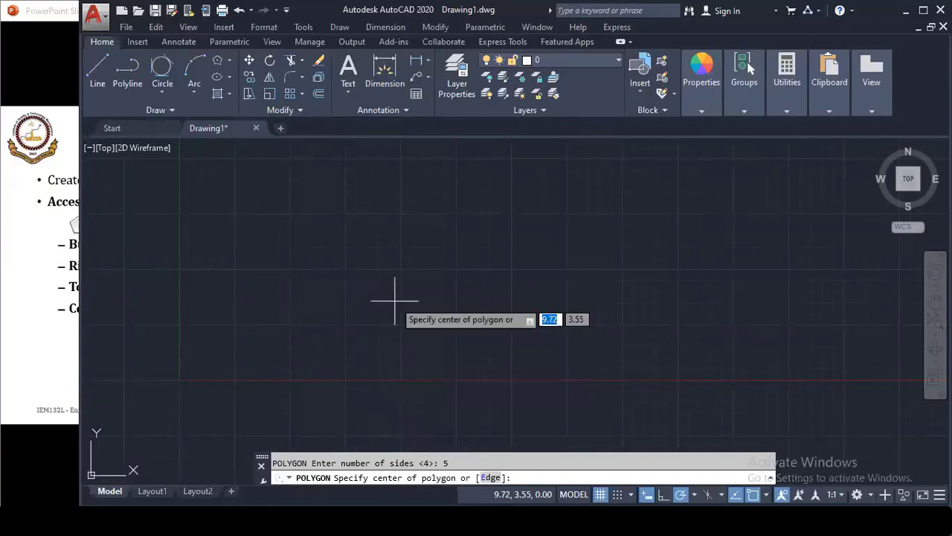
{"action": "middle_click_drag", "start_coordinate": [397, 237], "coordinate": [388, 260]}
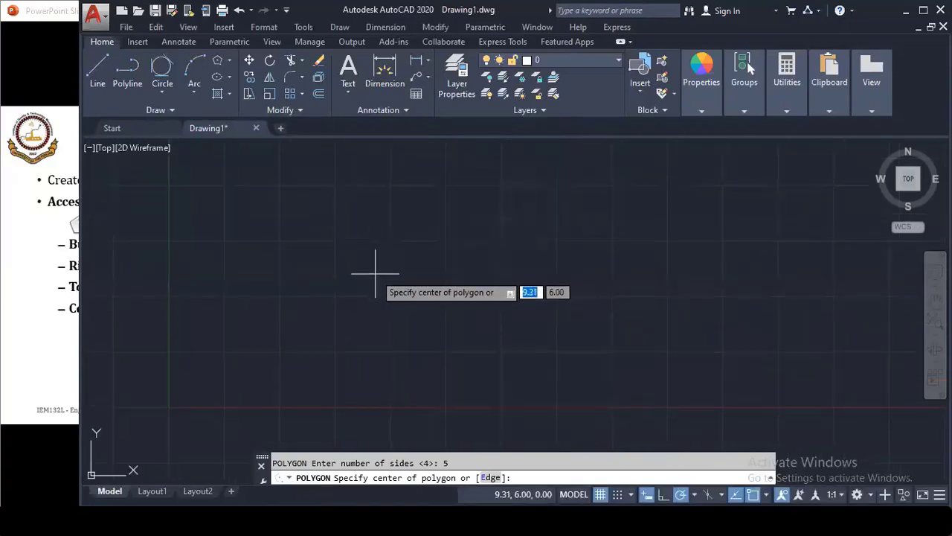
{"action": "left_click", "coordinate": [389, 296]}
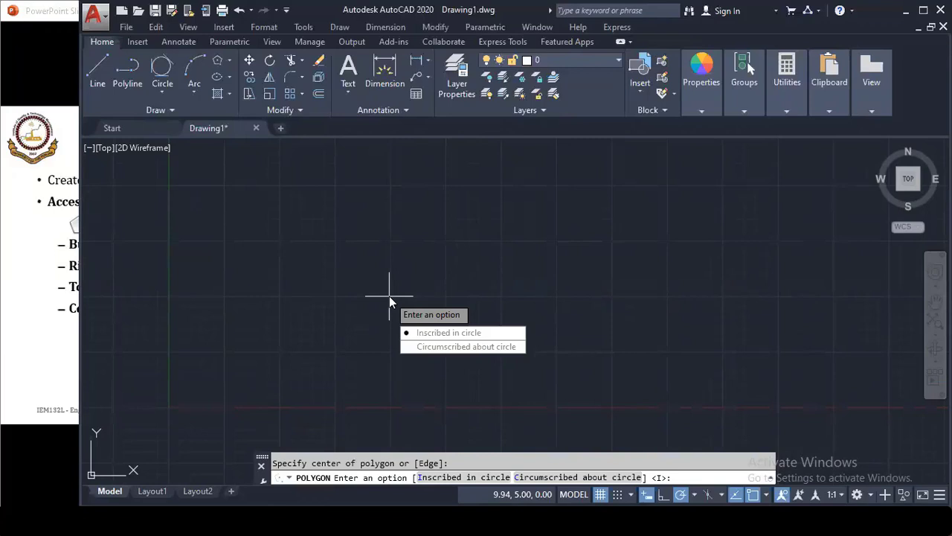
Consult the polygon types slide in PowerPoint, then finish the pentagon in AutoCAD as inscribed in a circle of radius 2.5
{"action": "left_click", "coordinate": [60, 11]}
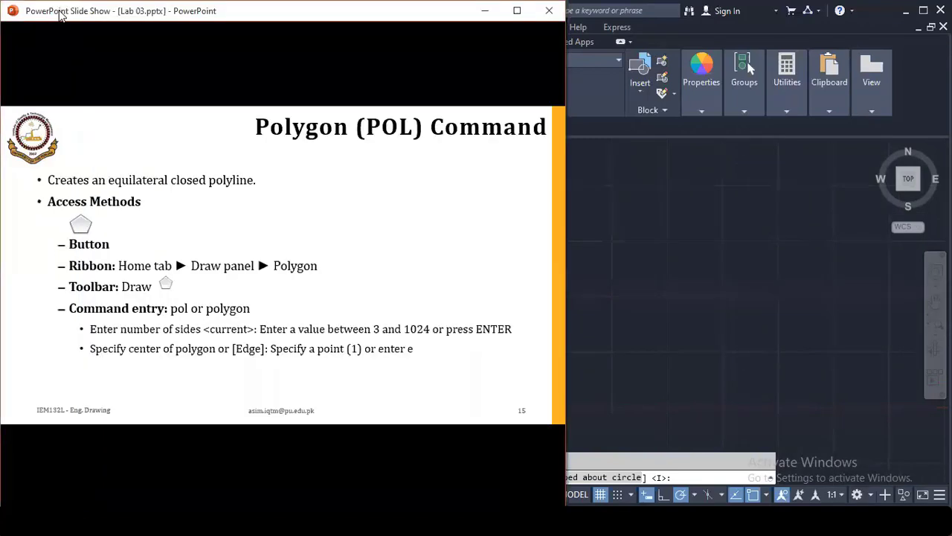
{"action": "left_click", "coordinate": [233, 238]}
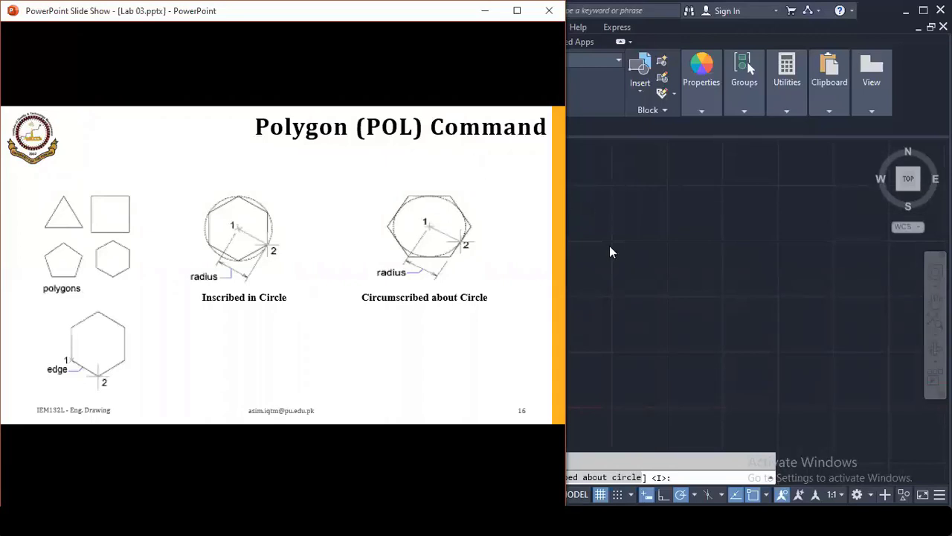
{"action": "left_click", "coordinate": [617, 272]}
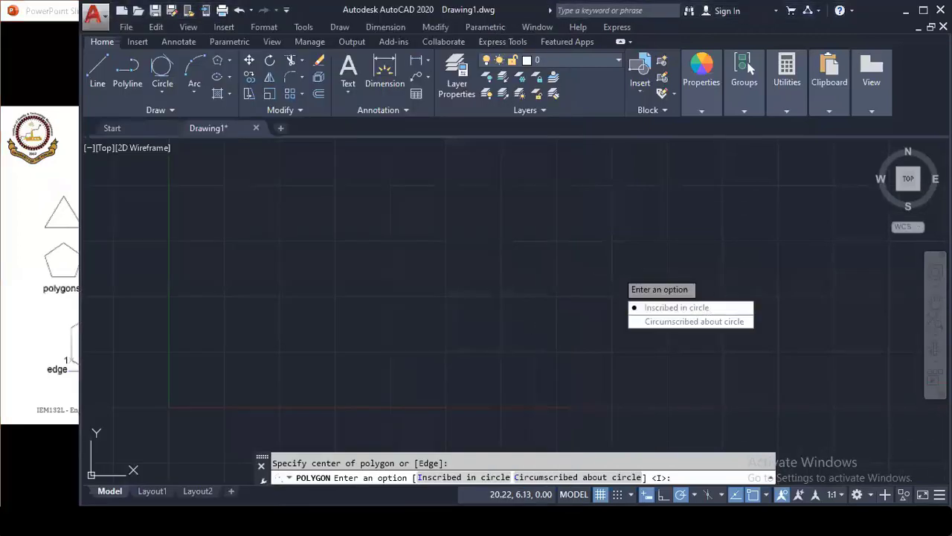
{"action": "left_click", "coordinate": [673, 307]}
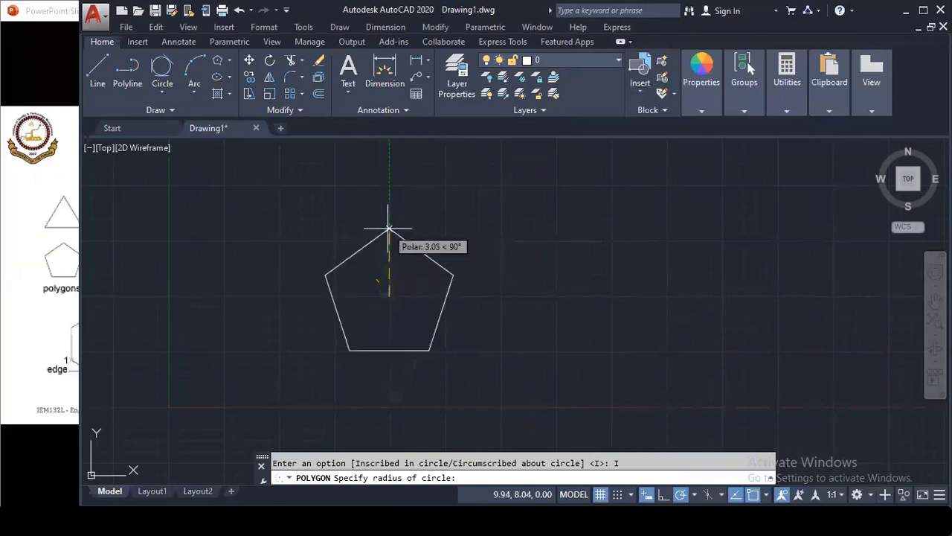
{"action": "type", "text": "2.5"}
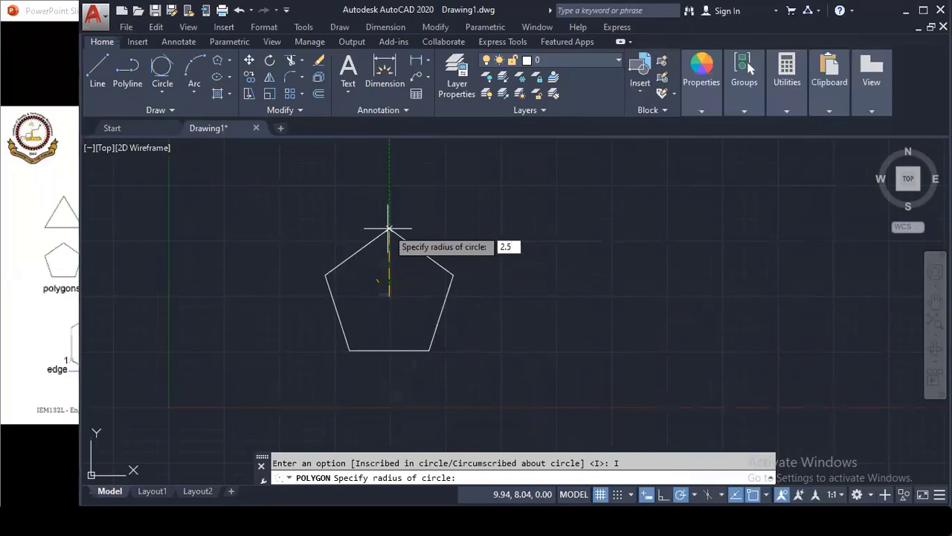
{"action": "key", "text": "Return"}
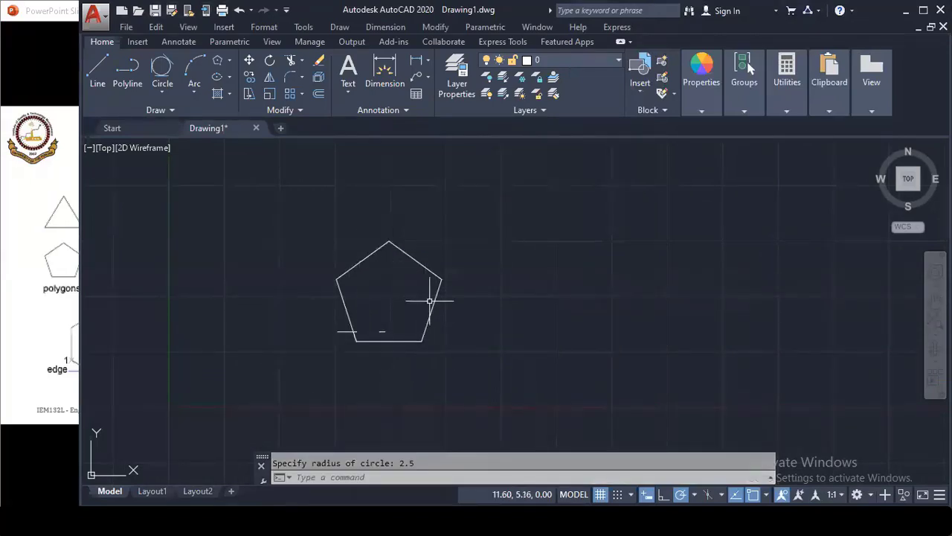
Draw a second 5-sided polygon centered at about (19.75, 5.16), circumscribed about a circle of radius 2.5
{"action": "middle_click_drag", "start_coordinate": [523, 308], "coordinate": [417, 305]}
{"action": "key", "text": "Return"}
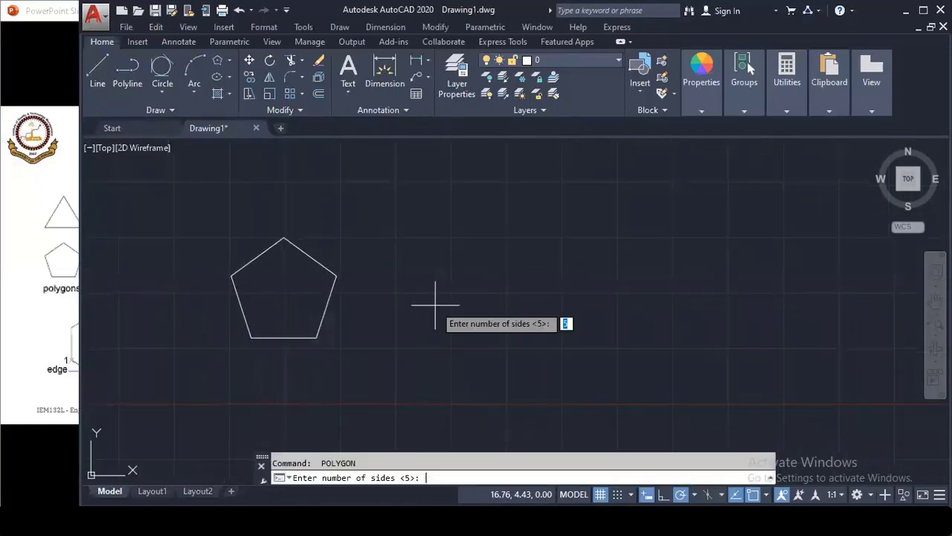
{"action": "key", "text": "Return"}
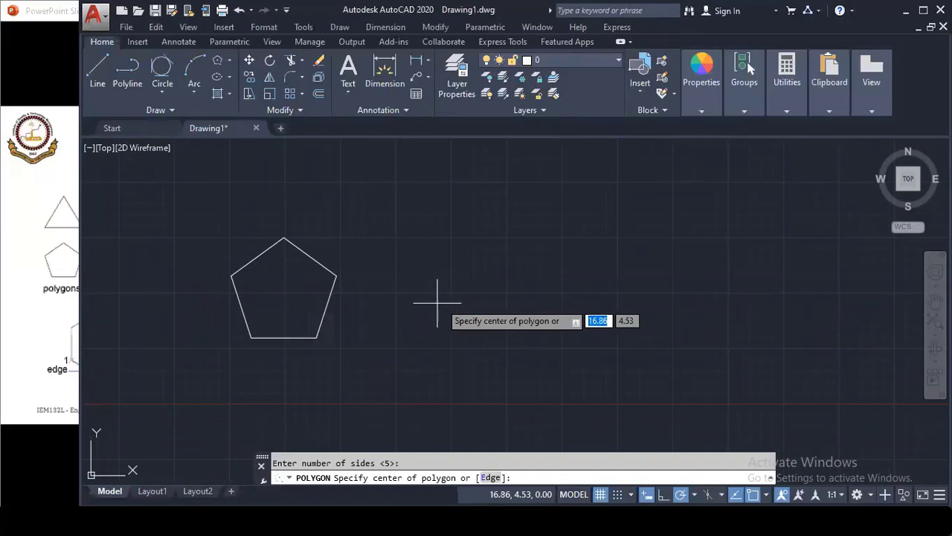
{"action": "left_click", "coordinate": [500, 289]}
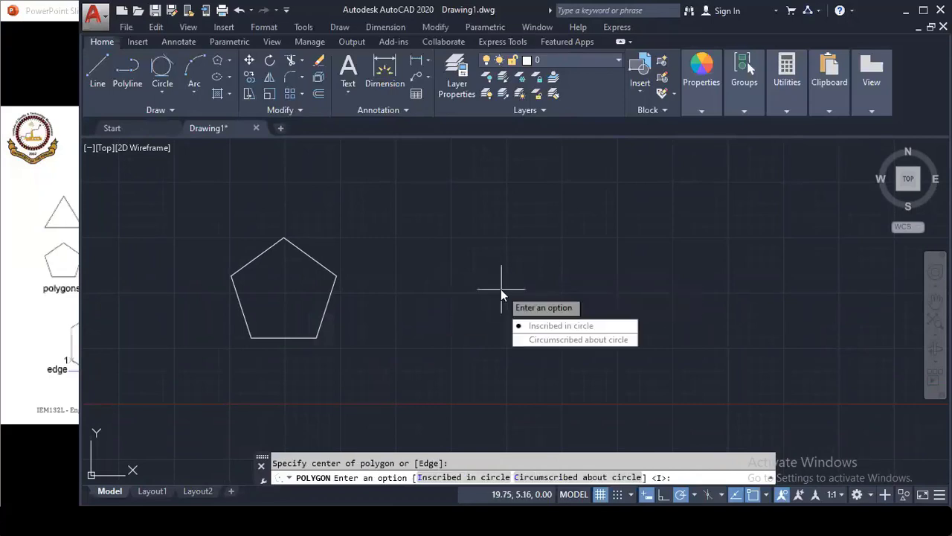
{"action": "left_click", "coordinate": [542, 340]}
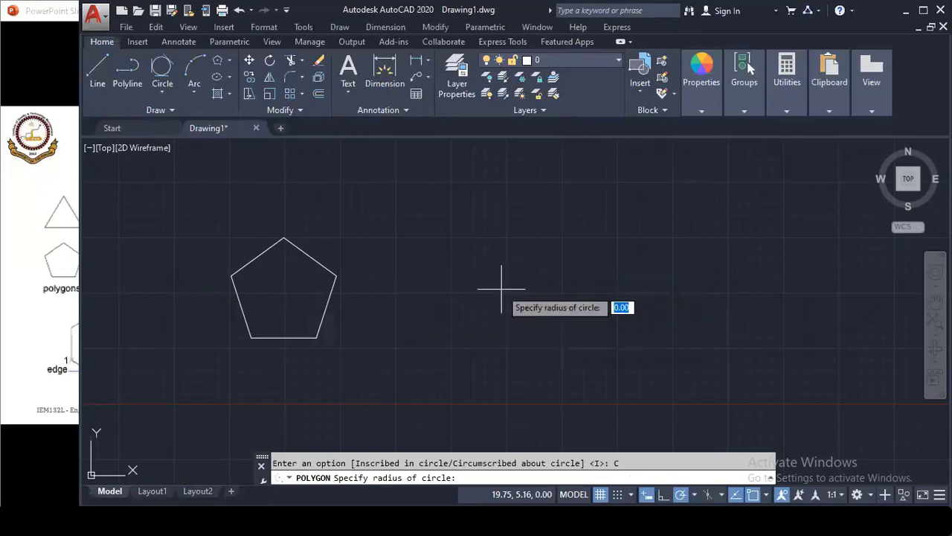
{"action": "type", "text": "2.5"}
{"action": "key", "text": "Return"}
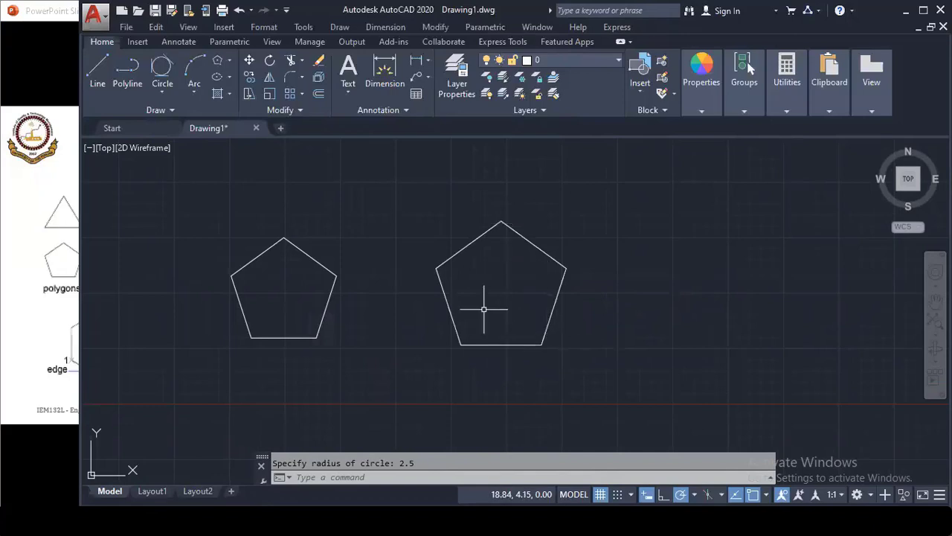
Check the PowerPoint polygon slide, then draw a third pentagon in AutoCAD with the Edge option, beside the second one, using a horizontal base edge
{"action": "middle_click_drag", "start_coordinate": [500, 298], "coordinate": [407, 304]}
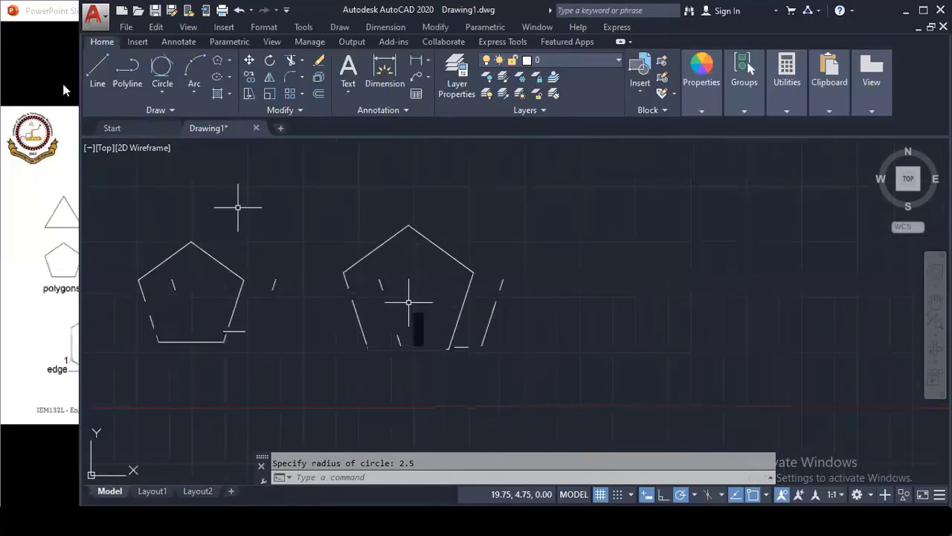
{"action": "left_click", "coordinate": [59, 14]}
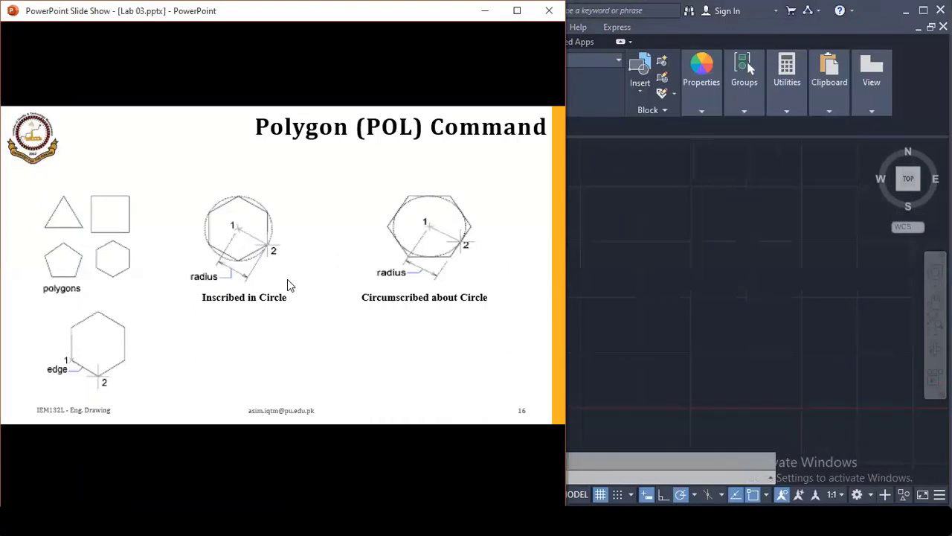
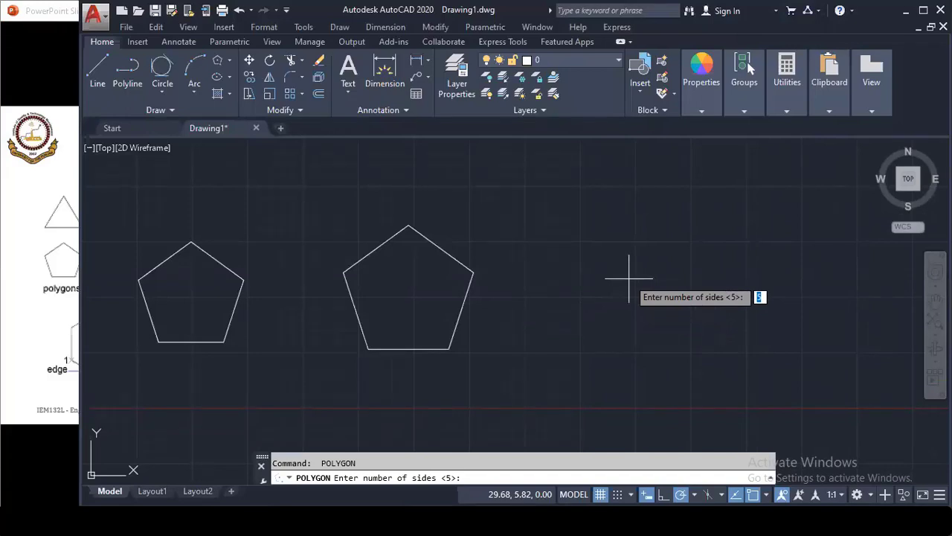
{"action": "key", "text": "Return"}
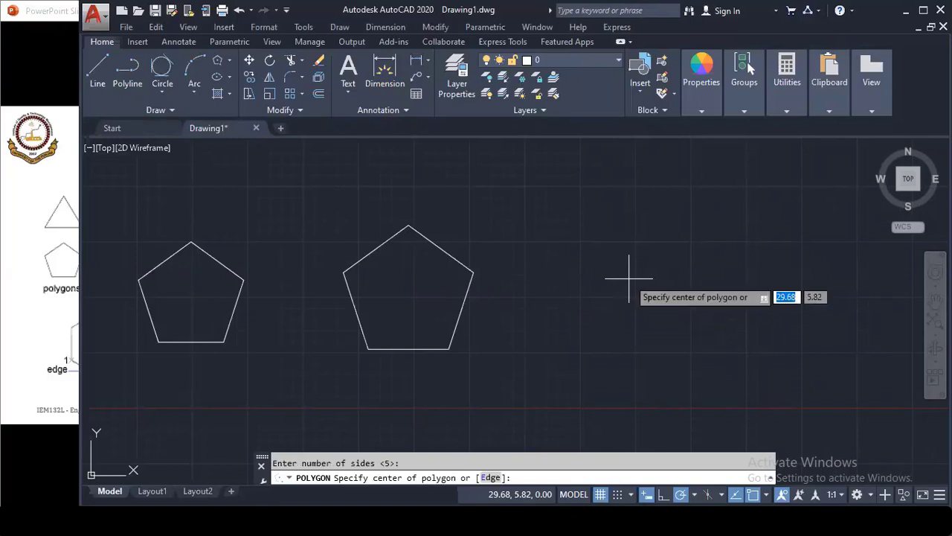
{"action": "left_click", "coordinate": [490, 477]}
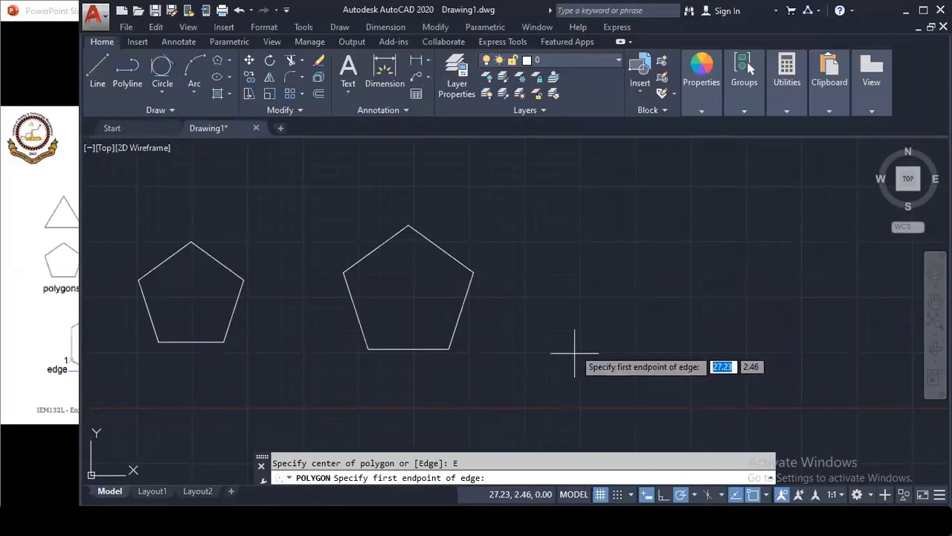
{"action": "left_click", "coordinate": [580, 295]}
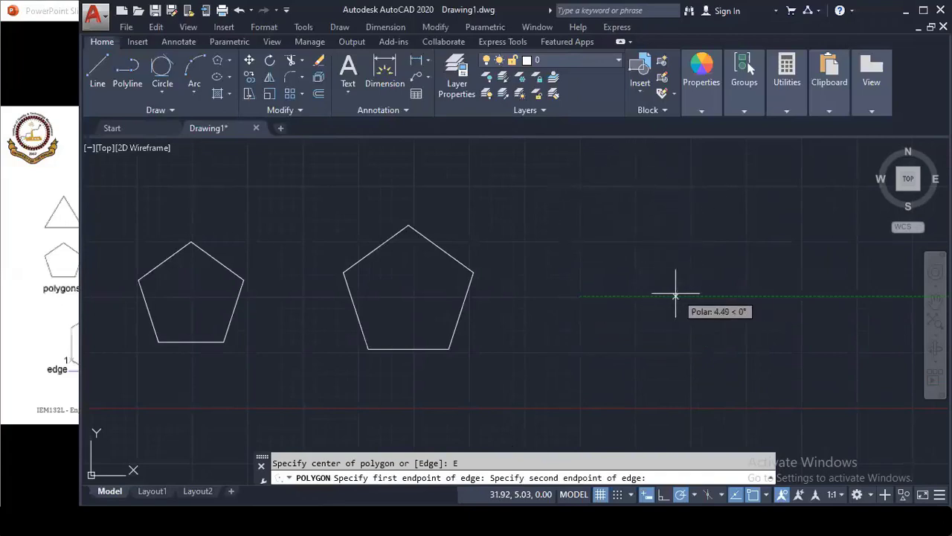
{"action": "left_click", "coordinate": [646, 296]}
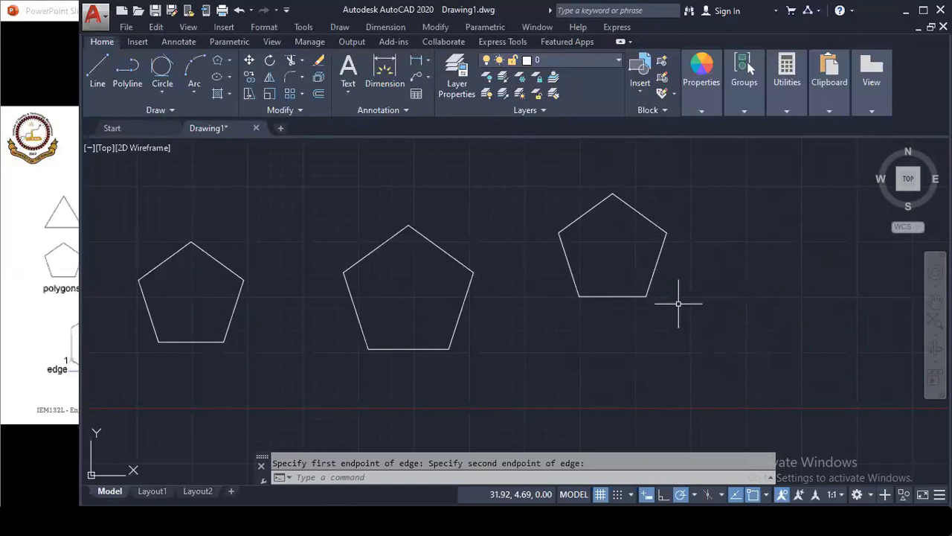
Switch to the PowerPoint slide show and advance past the Activity 06 slide to the Arc (A) Command slide
{"action": "left_click", "coordinate": [67, 19]}
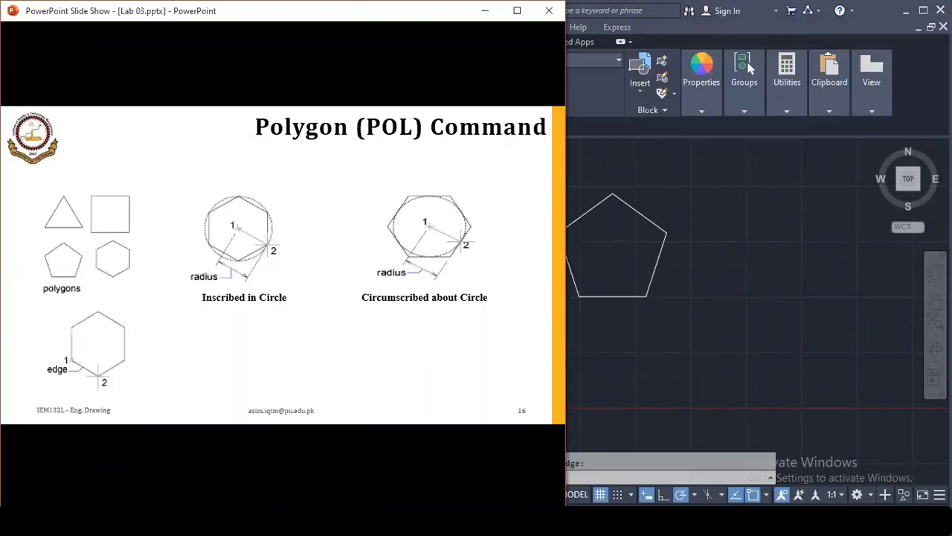
{"action": "key", "text": "Right"}
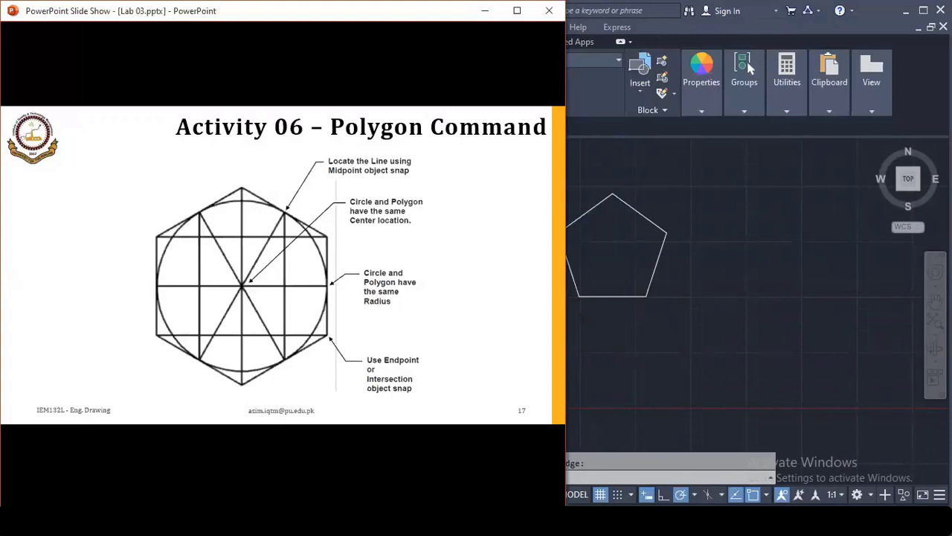
{"action": "key", "text": "Right"}
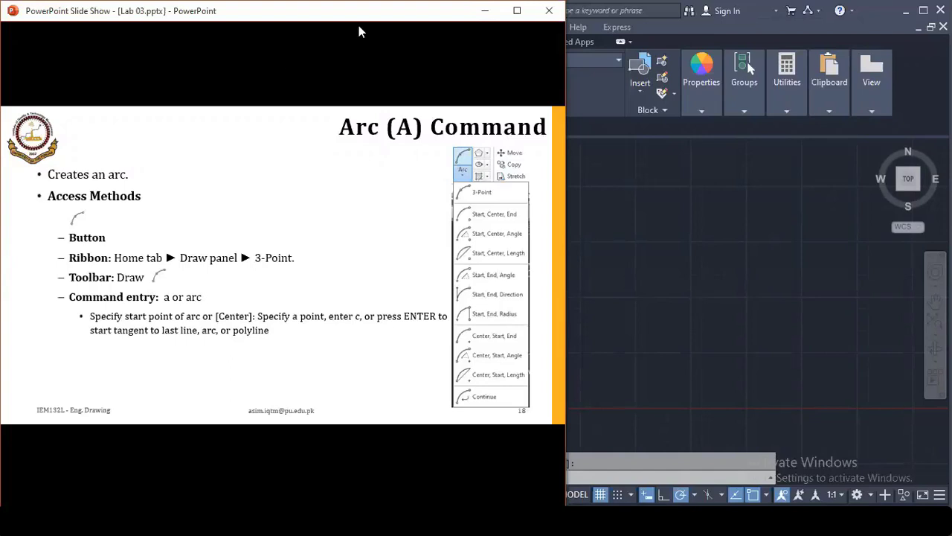
In AutoCAD, draw a 3-Point arc from the square's upper-right corner through its upper-left corner, ending just outside the square's left side
{"action": "key", "text": "alt+Tab"}
{"action": "left_click", "coordinate": [195, 92]}
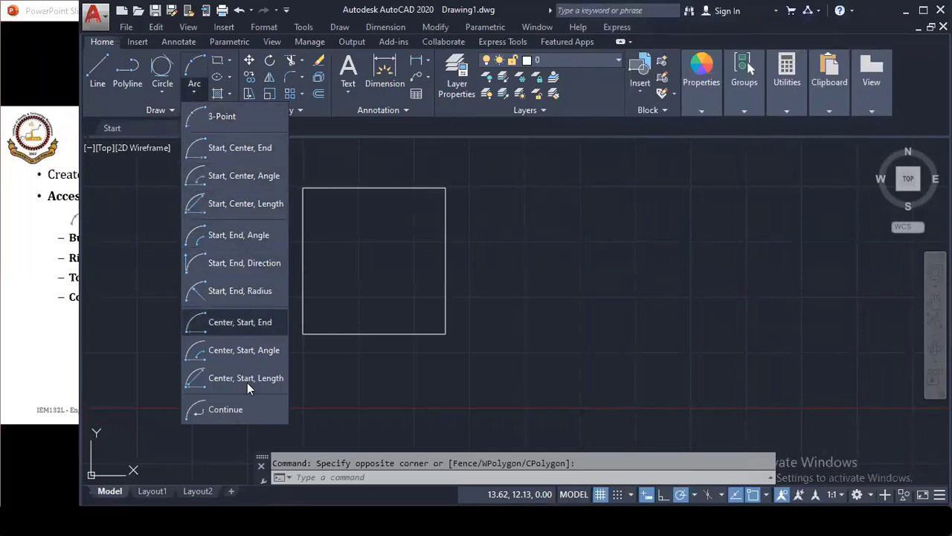
{"action": "left_click", "coordinate": [258, 122]}
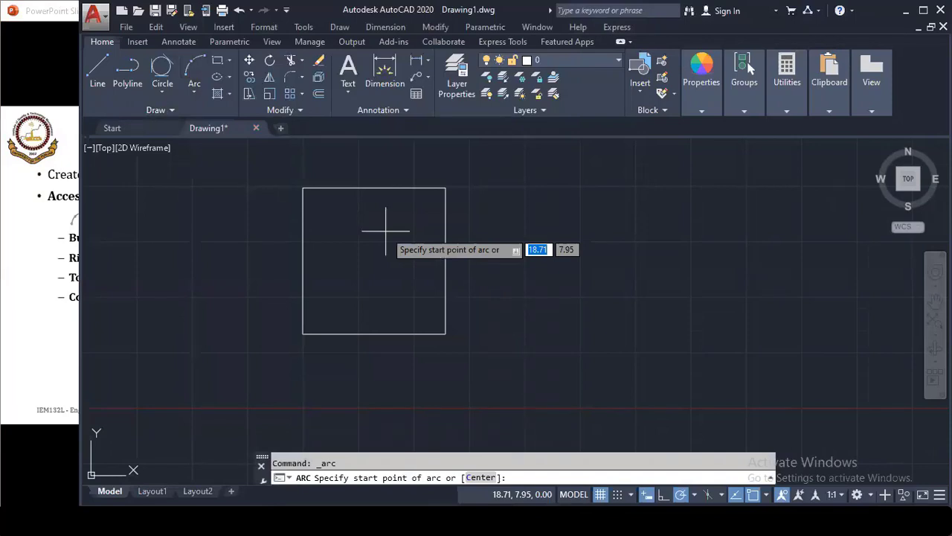
{"action": "middle_click_drag", "start_coordinate": [385, 231], "coordinate": [386, 264]}
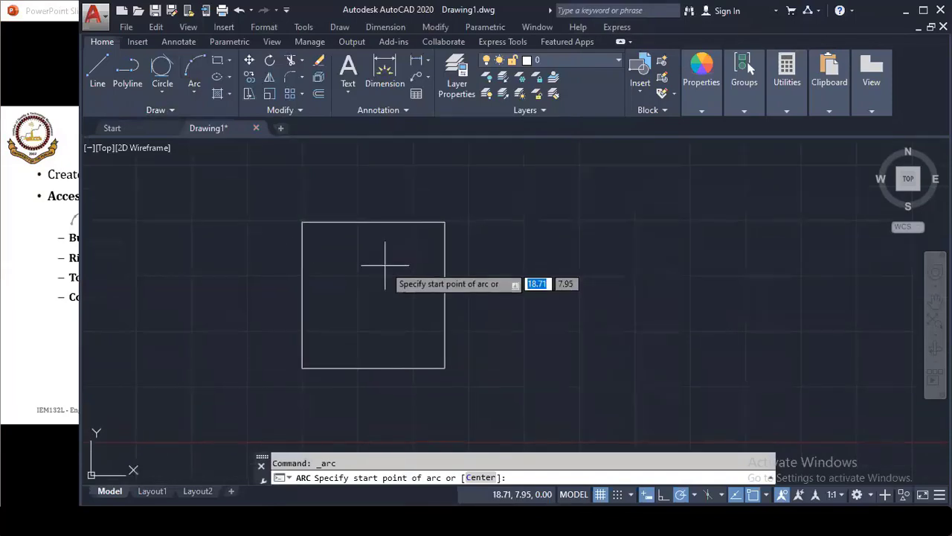
{"action": "left_click", "coordinate": [445, 221]}
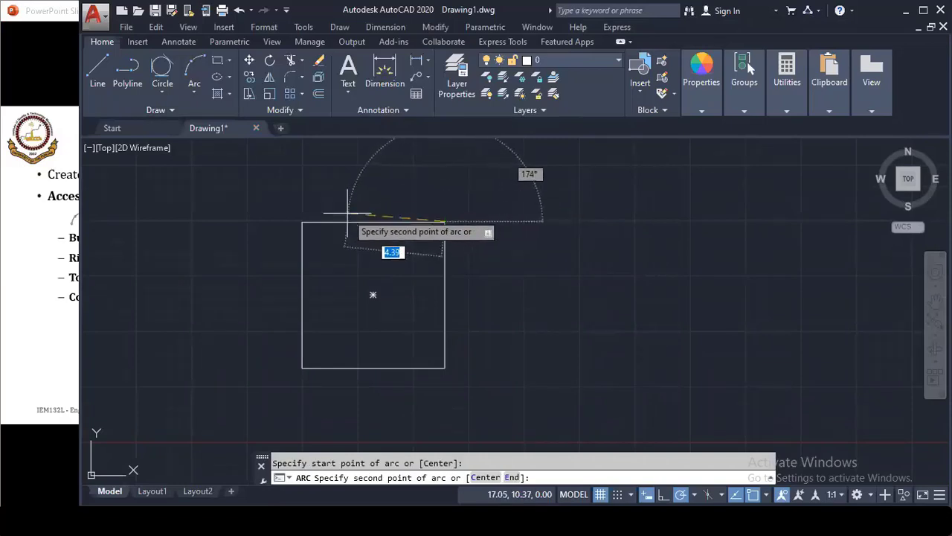
{"action": "left_click", "coordinate": [301, 221]}
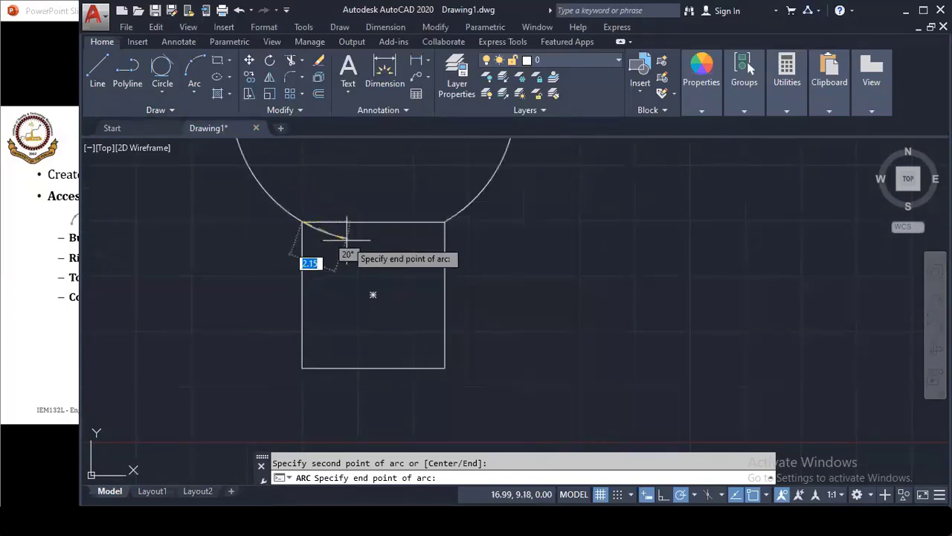
{"action": "left_click", "coordinate": [284, 238]}
Draw a Start, Center, End arc from the square's lower-right corner, centered on the bottom edge's midpoint, with the end angle set to 85°
{"action": "middle_click_drag", "start_coordinate": [340, 261], "coordinate": [370, 254]}
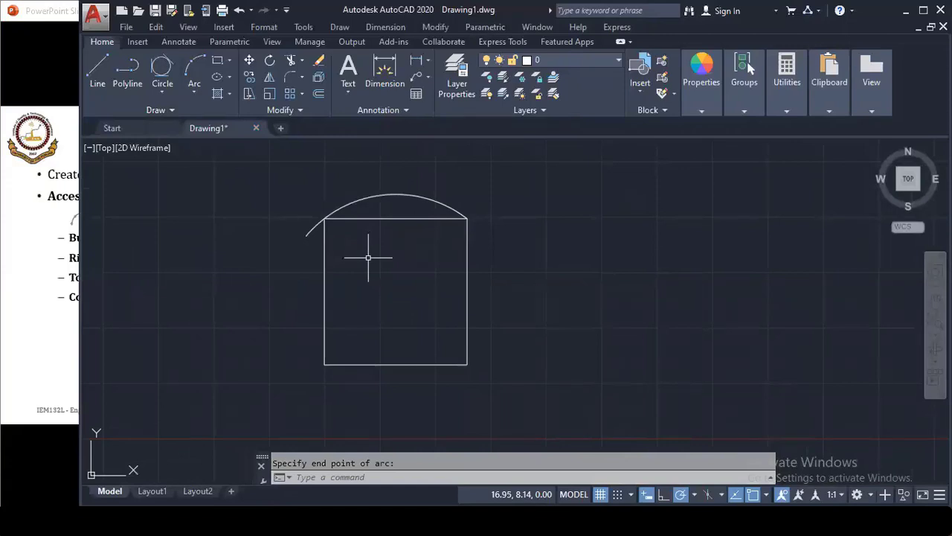
{"action": "left_click", "coordinate": [194, 92]}
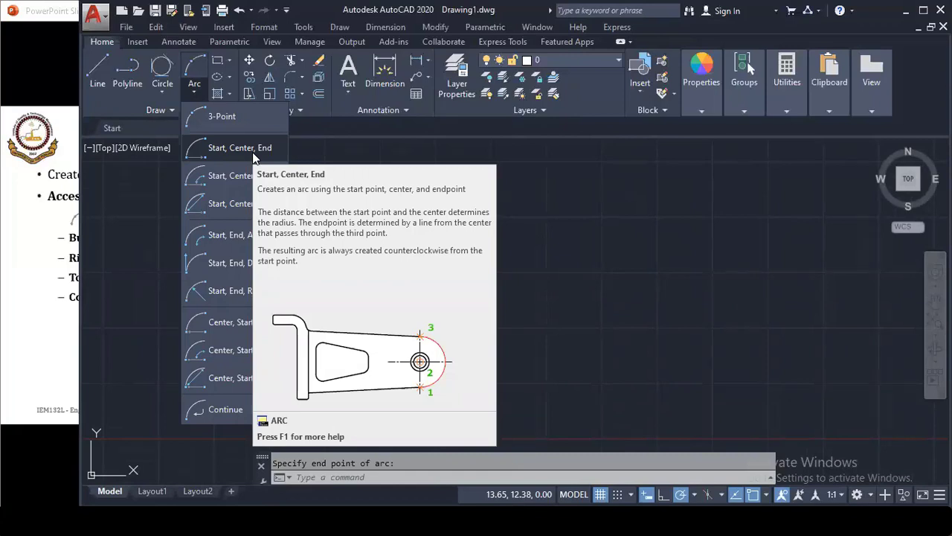
{"action": "left_click", "coordinate": [246, 148]}
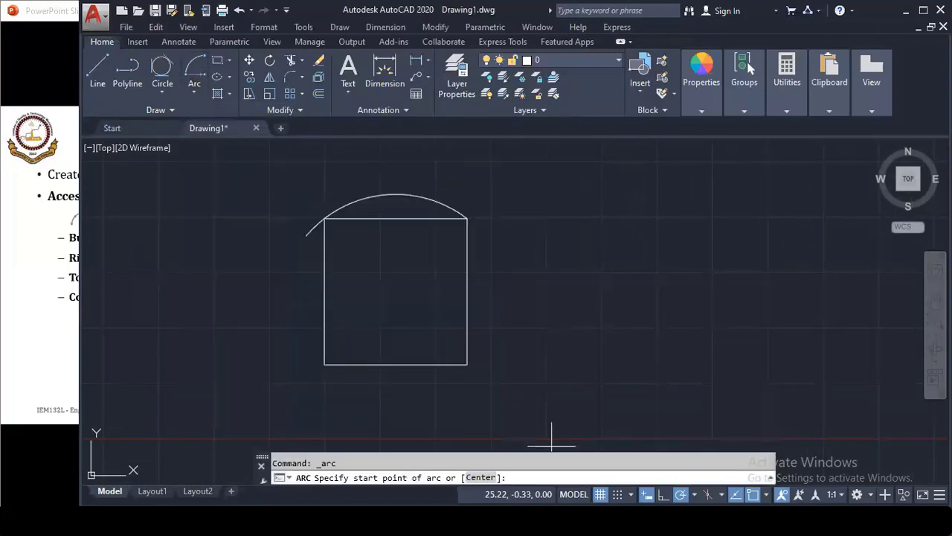
{"action": "left_click", "coordinate": [467, 365]}
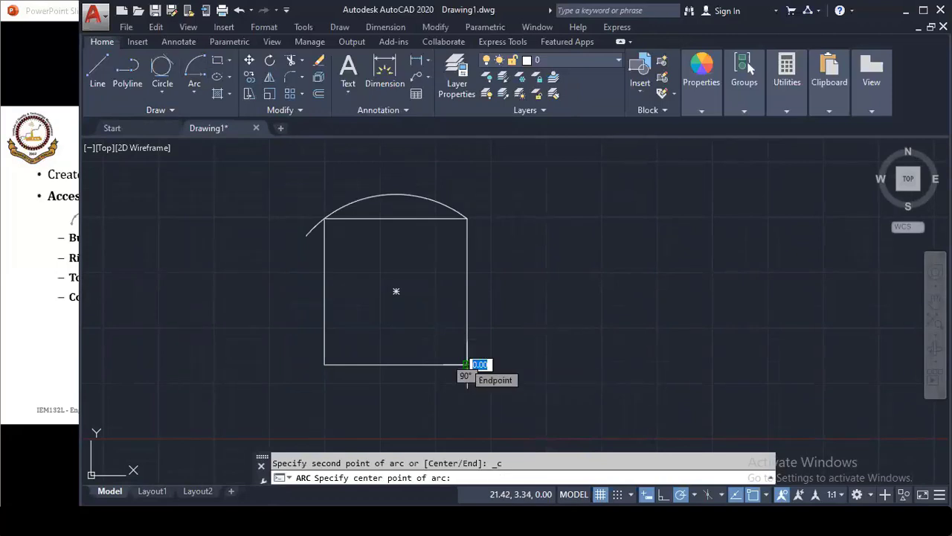
{"action": "left_click", "coordinate": [396, 365]}
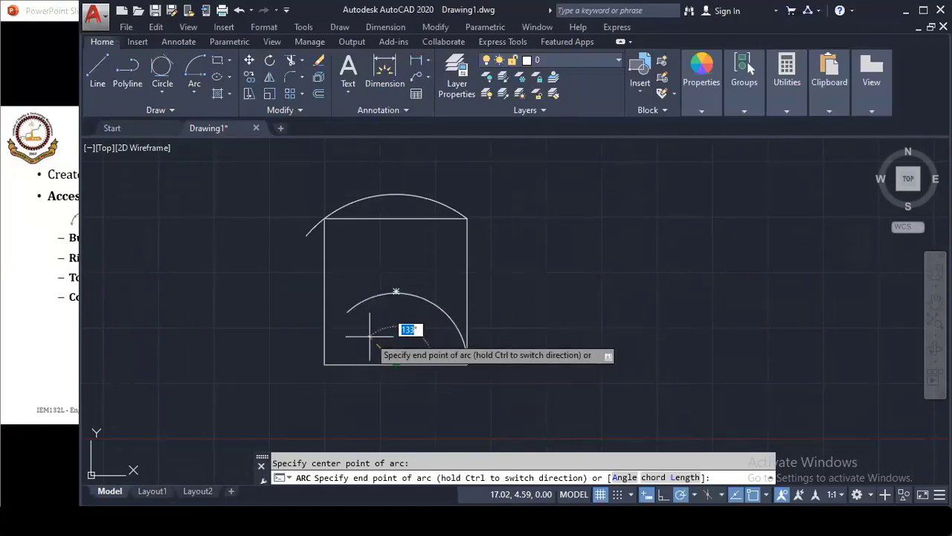
{"action": "type", "text": "85"}
{"action": "key", "text": "Return"}
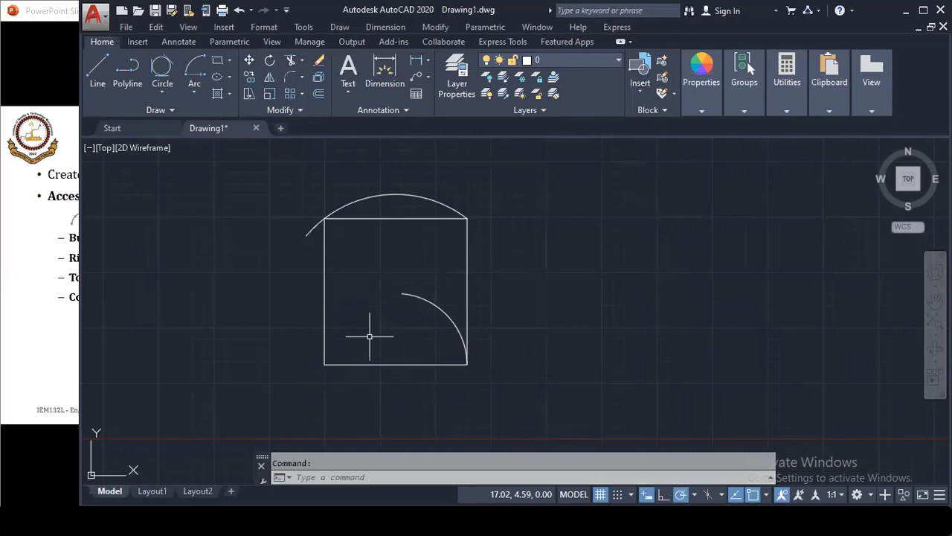
Draw a Start, Center, Length arc from the square's lower-left corner, centered on the bottom edge's leftward extension, with chord length 6
{"action": "left_click", "coordinate": [194, 92]}
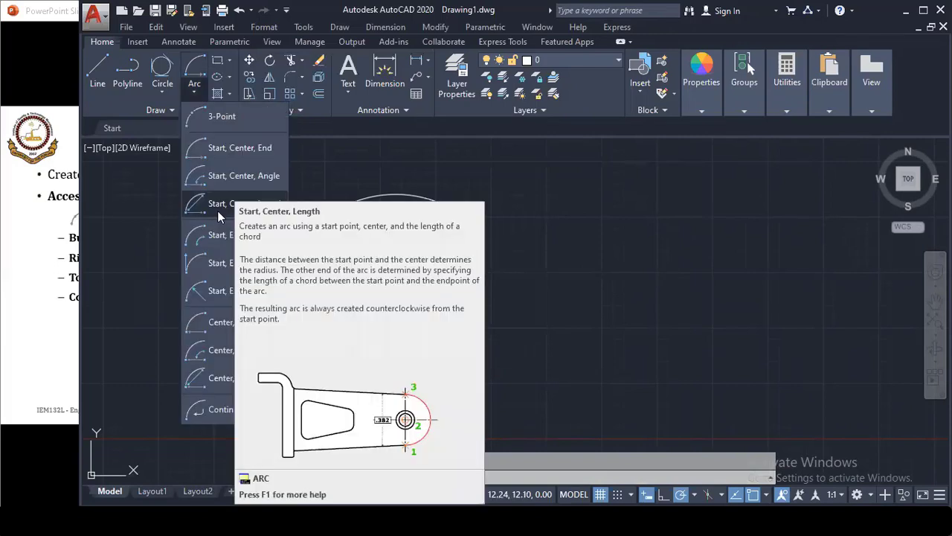
{"action": "left_click", "coordinate": [217, 211]}
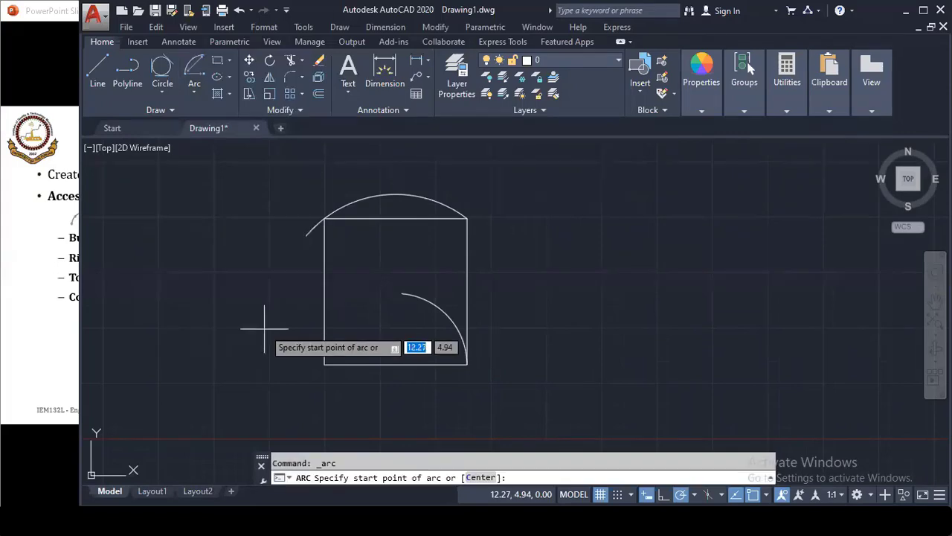
{"action": "left_click", "coordinate": [324, 364]}
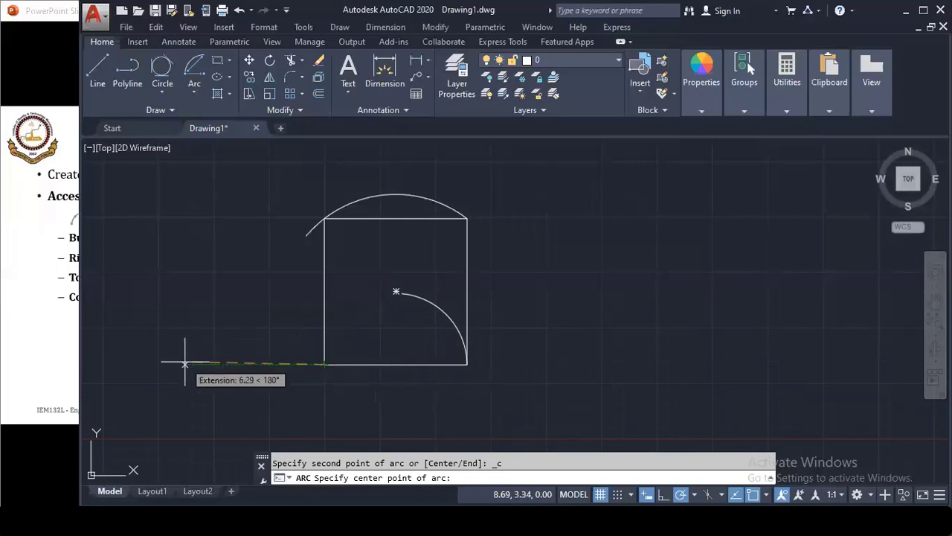
{"action": "left_click", "coordinate": [227, 364]}
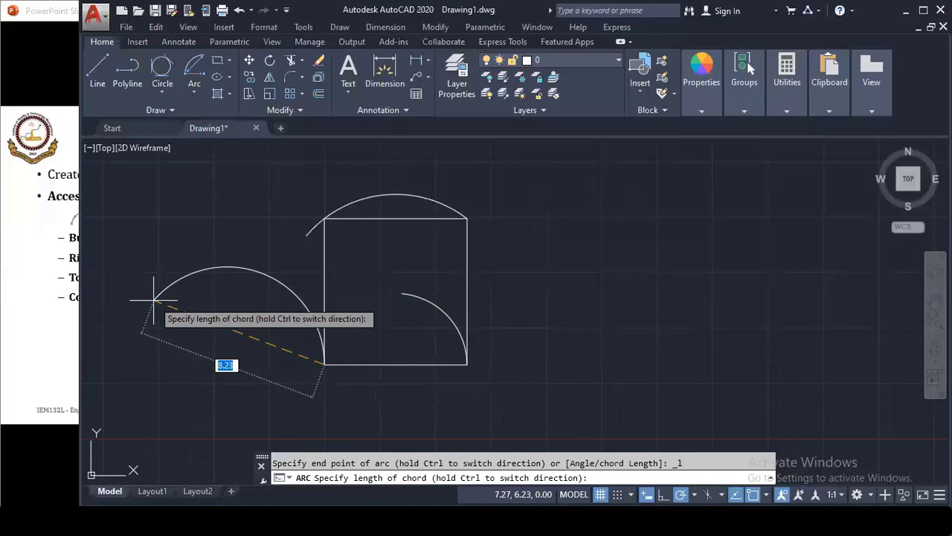
{"action": "type", "text": "6"}
{"action": "key", "text": "Return"}
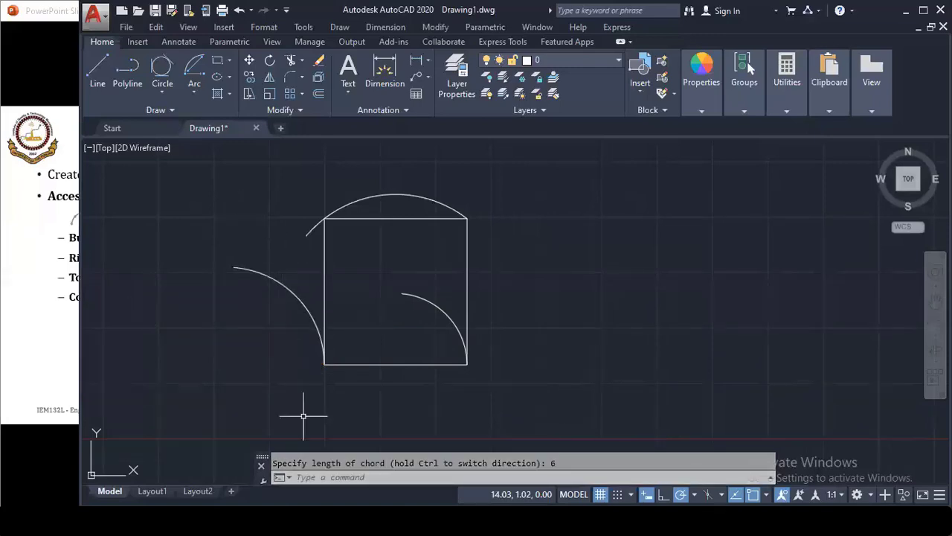
{"action": "left_click", "coordinate": [322, 356]}
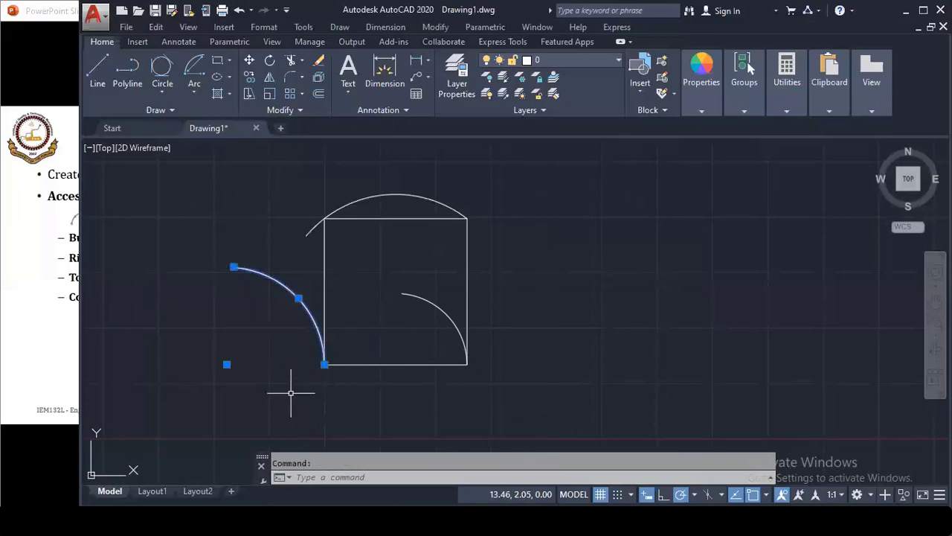
{"action": "key", "text": "Escape"}
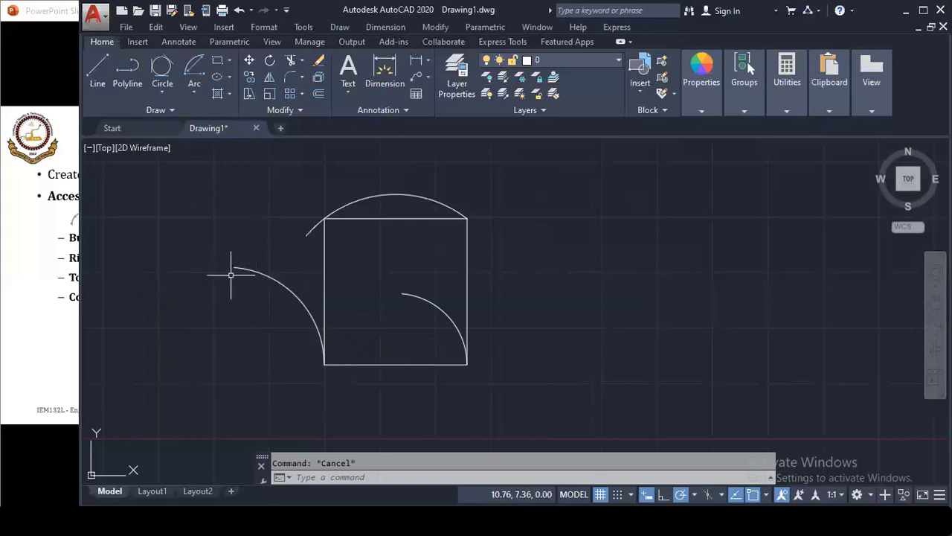
Draw a Start, End, Angle arc from the square's lower-right corner to a point level with it farther right, with an included angle of 95°
{"action": "left_click", "coordinate": [194, 92]}
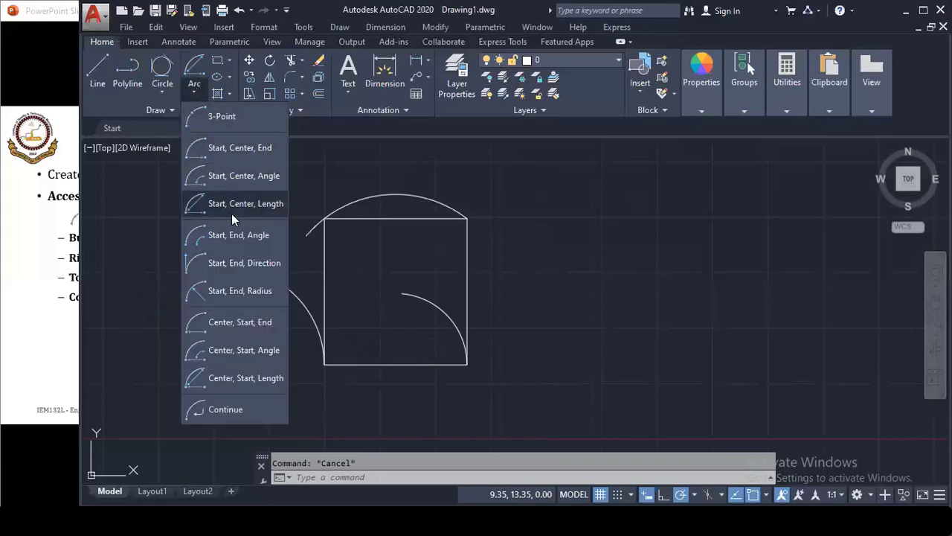
{"action": "left_click", "coordinate": [278, 236]}
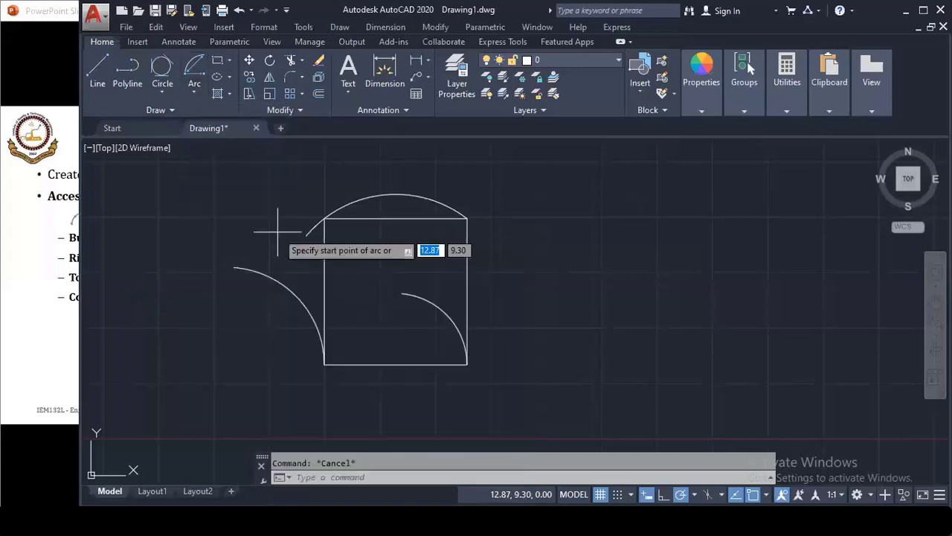
{"action": "left_click", "coordinate": [467, 365]}
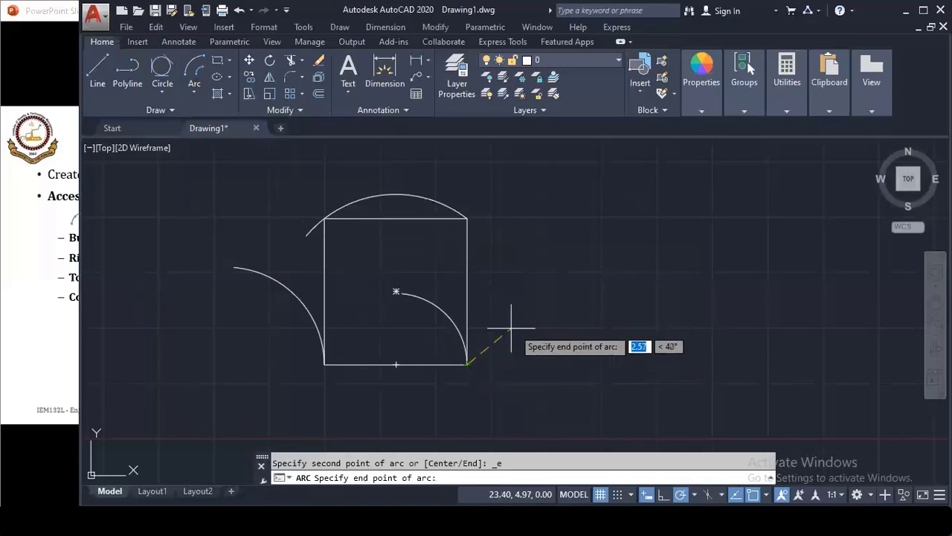
{"action": "left_click", "coordinate": [582, 365]}
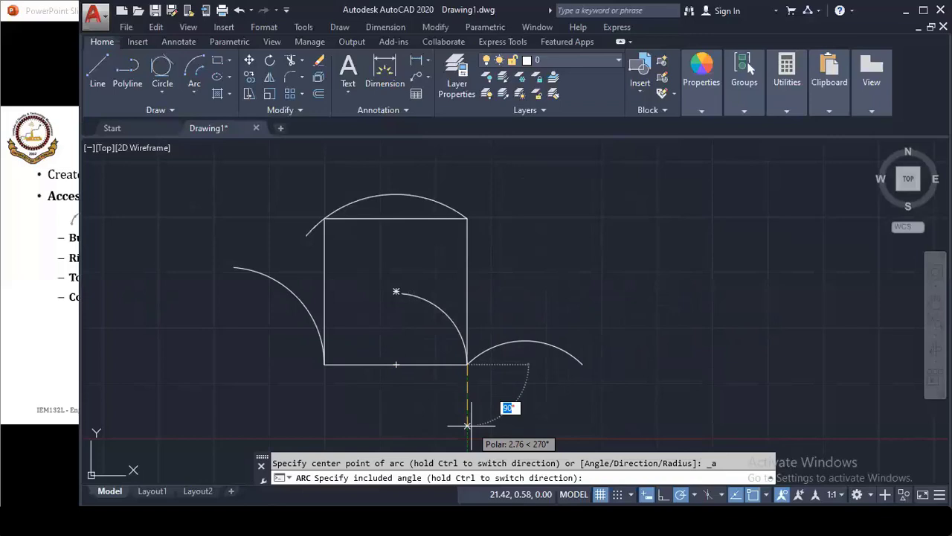
{"action": "type", "text": "95"}
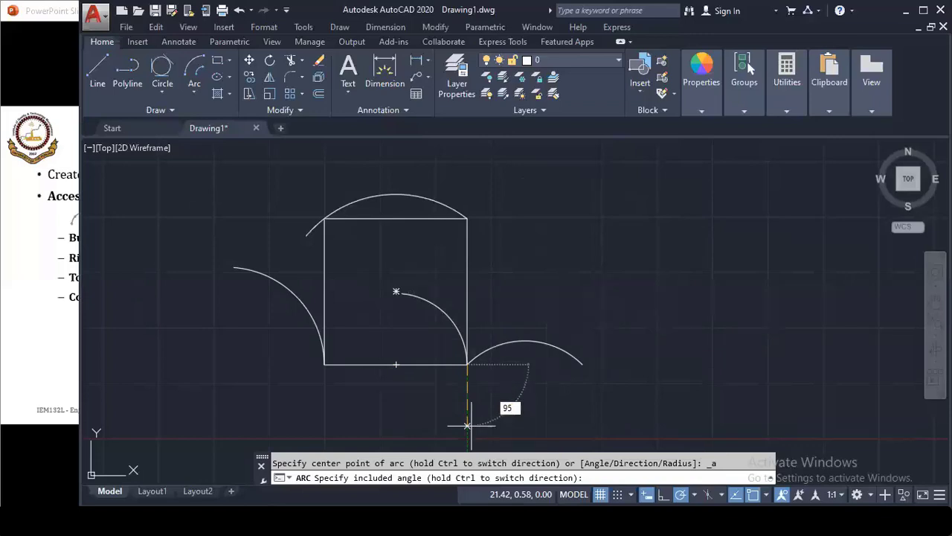
{"action": "key", "text": "Return"}
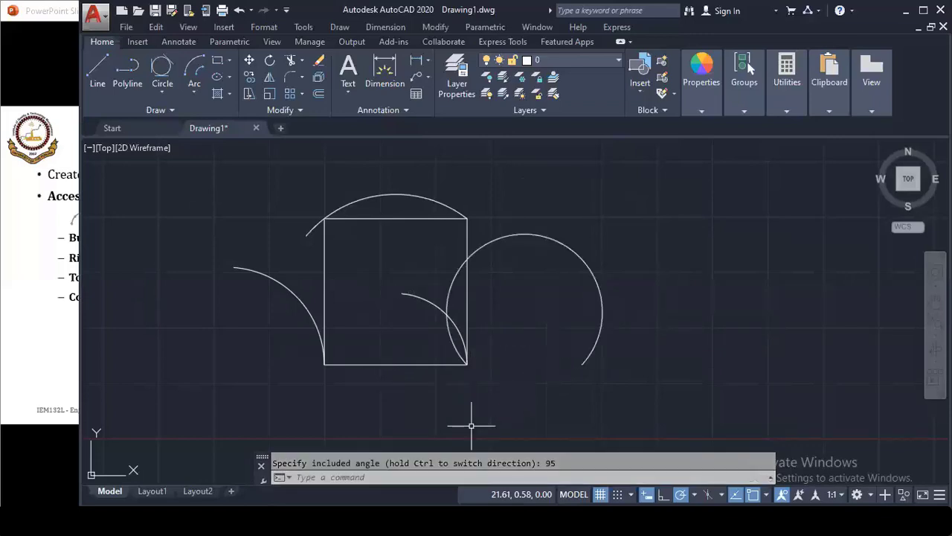
Draw a Start, End, Direction arc from the square's lower-left corner to its lower-right corner, bulging slightly below the bottom edge
{"action": "left_click", "coordinate": [194, 91]}
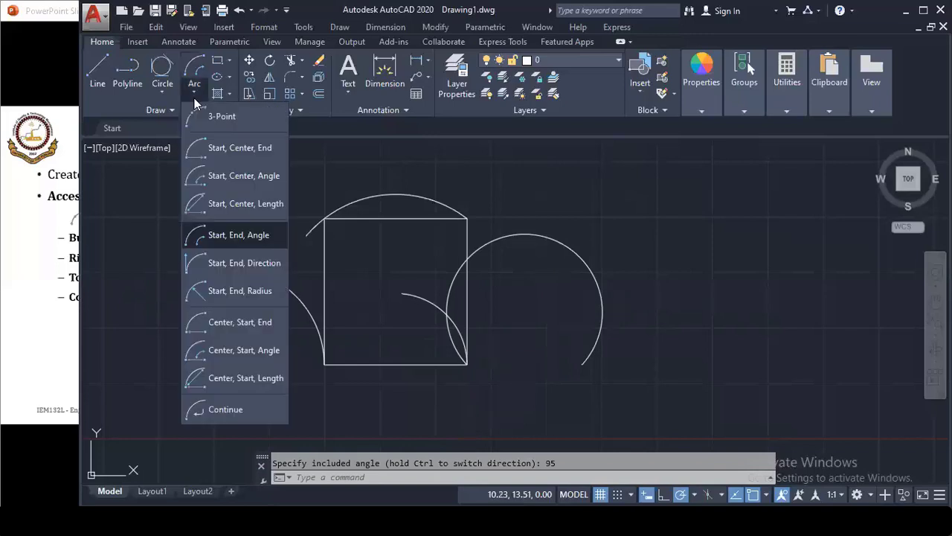
{"action": "left_click", "coordinate": [266, 265]}
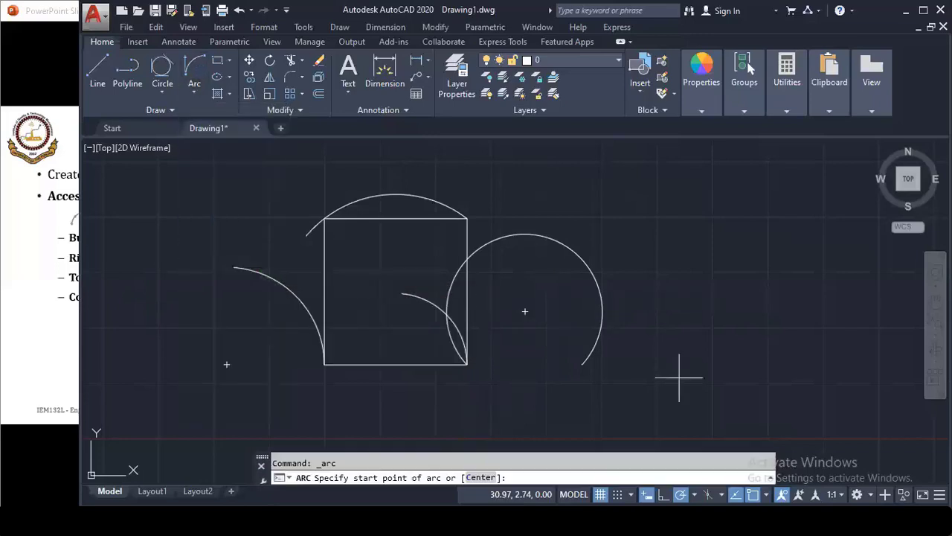
{"action": "left_click", "coordinate": [324, 365]}
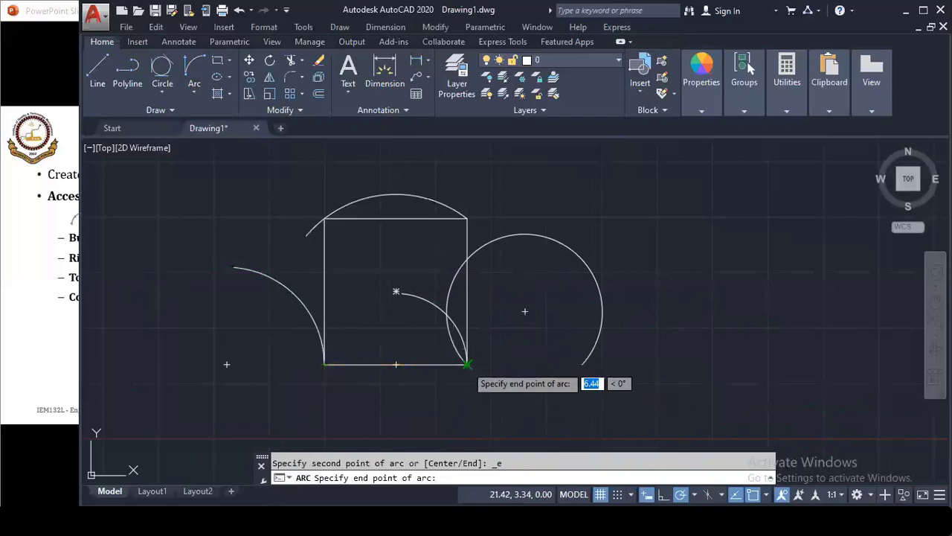
{"action": "left_click", "coordinate": [467, 364]}
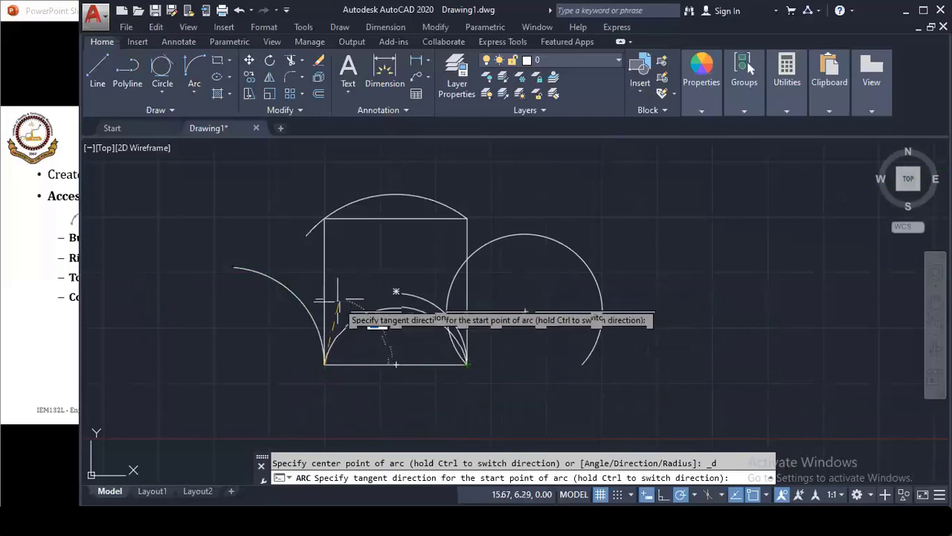
{"action": "left_click", "coordinate": [381, 332]}
Draw a Start, End, Radius arc of radius 5 in the empty area right of the other arcs, with endpoints about 5.8 units apart
{"action": "left_click", "coordinate": [194, 92]}
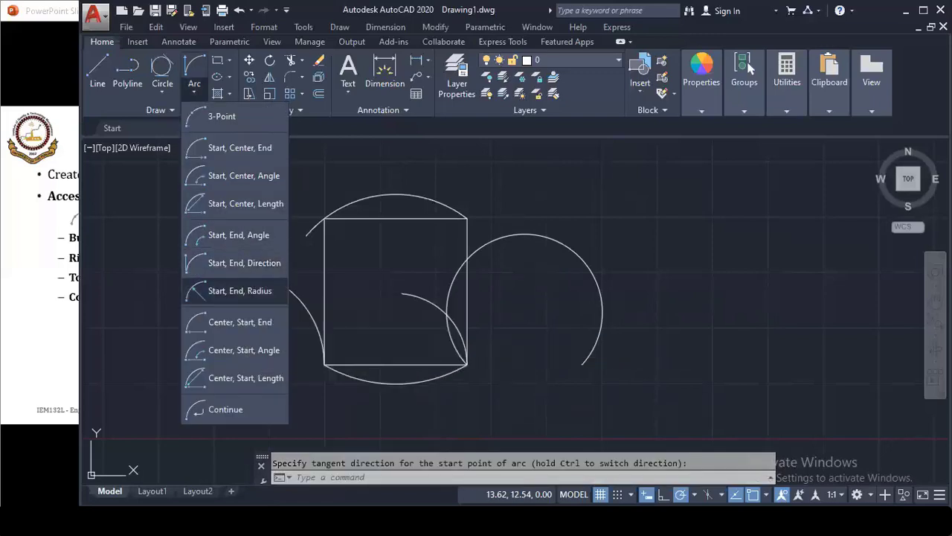
{"action": "left_click", "coordinate": [244, 290]}
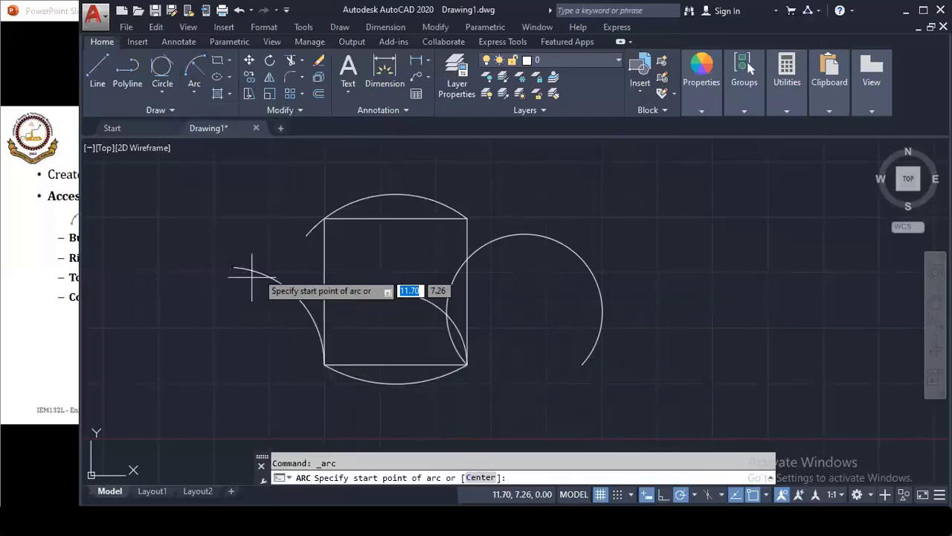
{"action": "left_click", "coordinate": [674, 364]}
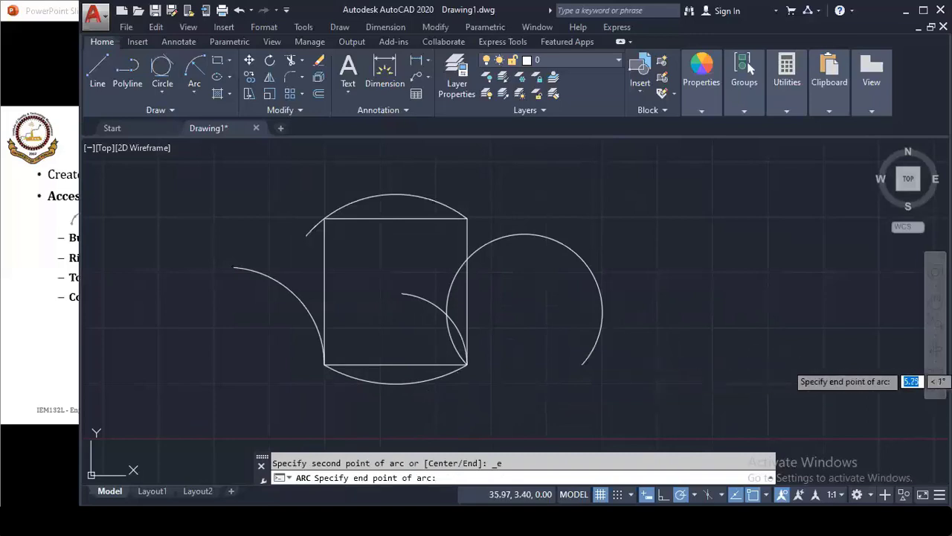
{"action": "left_click", "coordinate": [786, 358]}
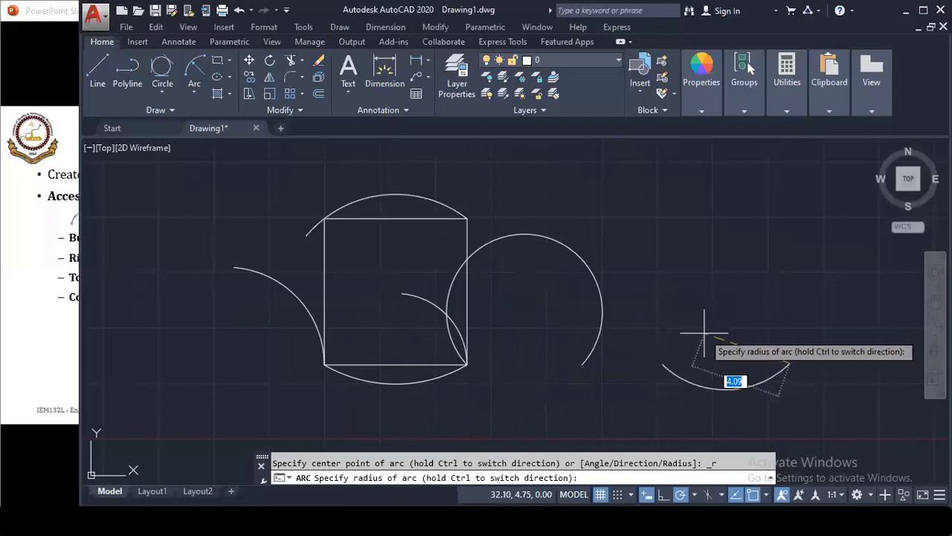
{"action": "type", "text": "5"}
{"action": "key", "text": "Return"}
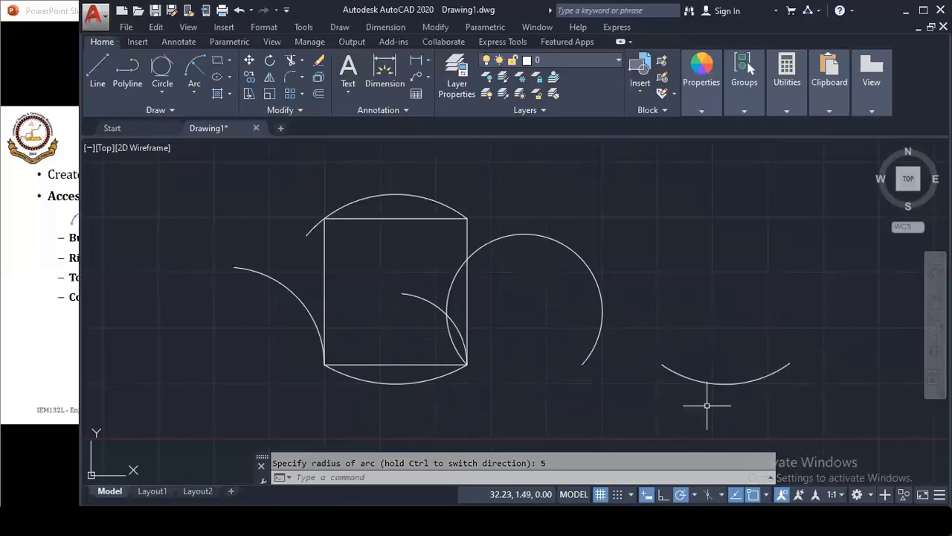
Draw a Center, Start, End arc centered on the square's lower-left corner, starting beyond the upper-right corner and ending at about 147°
{"action": "left_click", "coordinate": [197, 92]}
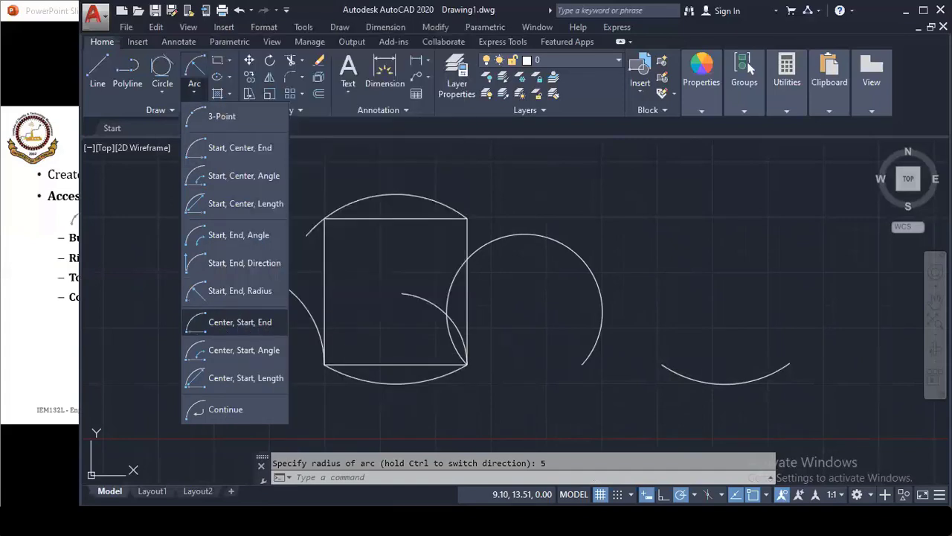
{"action": "left_click", "coordinate": [265, 324]}
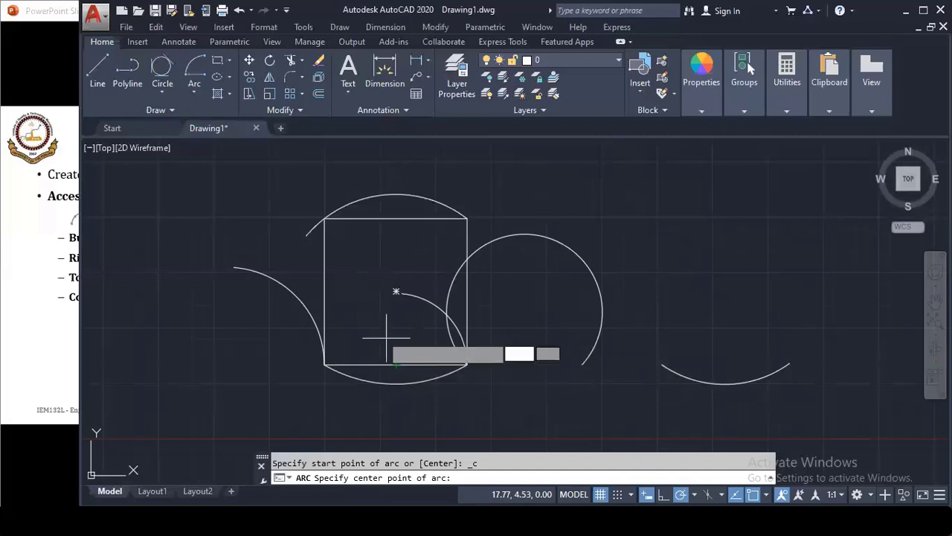
{"action": "left_click", "coordinate": [325, 365]}
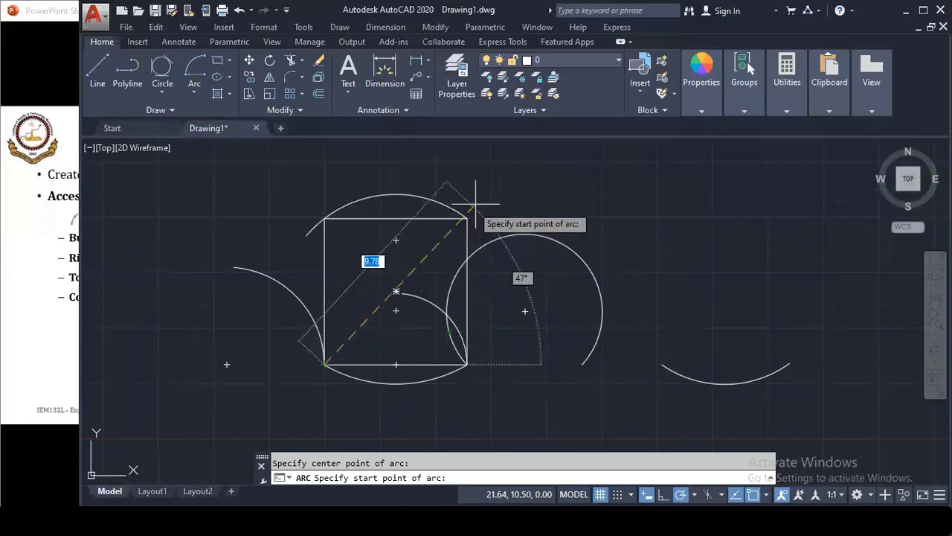
{"action": "left_click", "coordinate": [521, 188]}
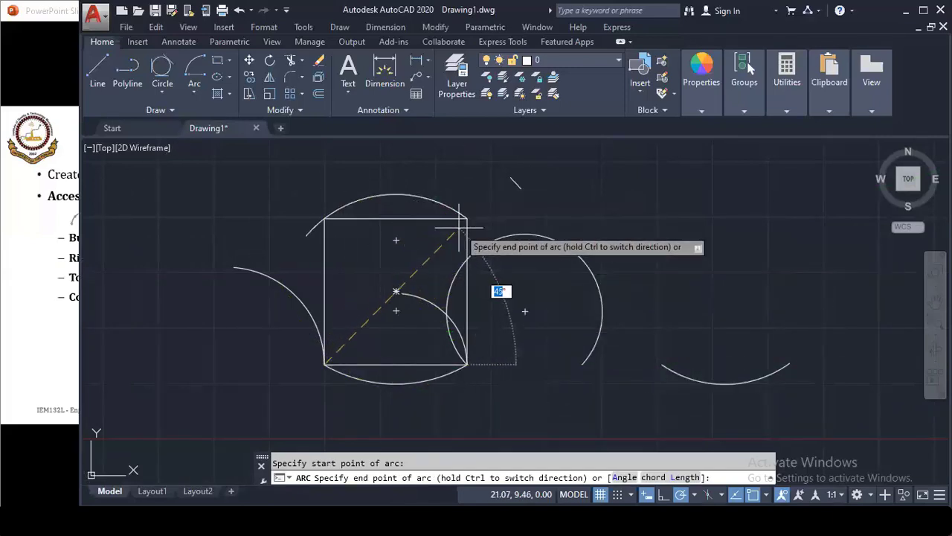
{"action": "middle_click_drag", "start_coordinate": [418, 211], "coordinate": [432, 281]}
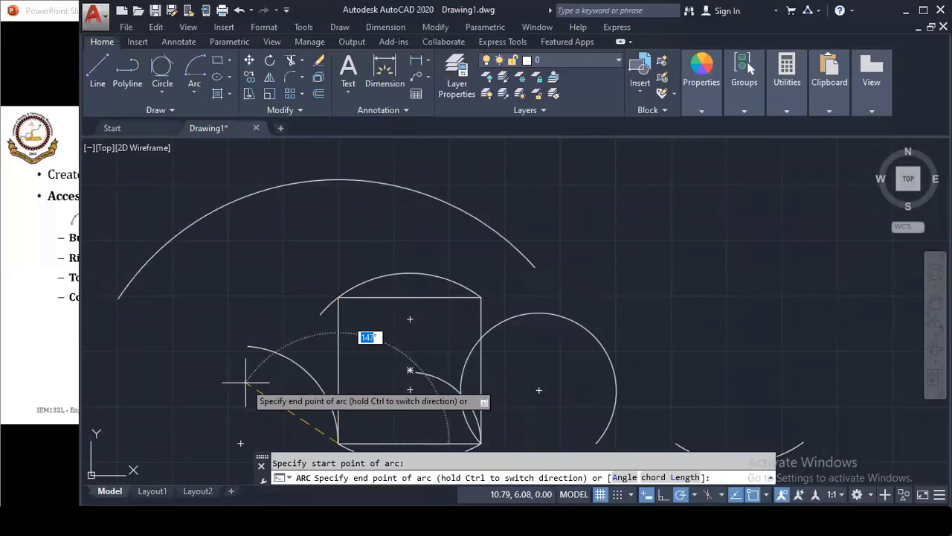
{"action": "left_click", "coordinate": [246, 381]}
{"action": "mouse_move", "coordinate": [468, 368]}
{"action": "middle_mouse_down"}
{"action": "mouse_move", "coordinate": [467, 298]}
{"action": "mouse_move", "coordinate": [478, 283]}
{"action": "middle_mouse_up"}
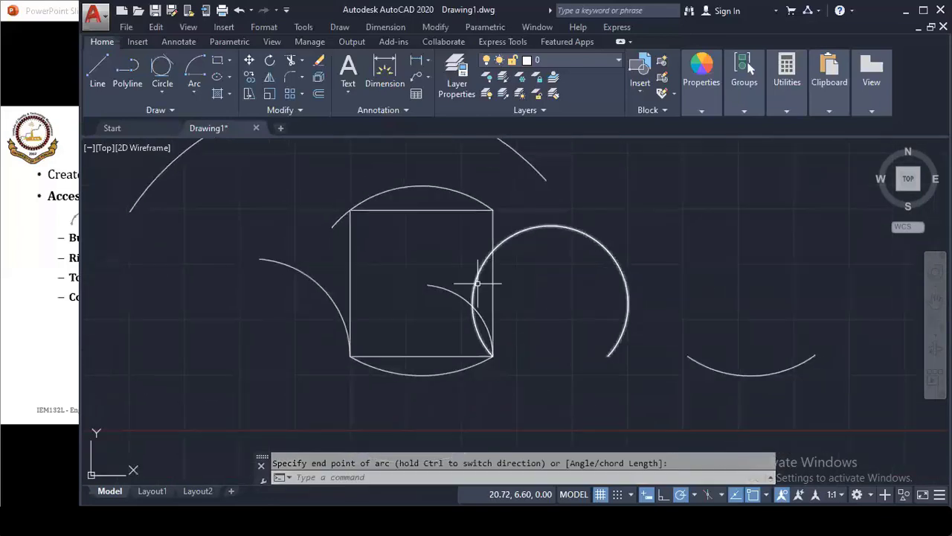
{"action": "scroll", "coordinate": [477, 282], "scroll_direction": "down", "scroll_amount": 3}
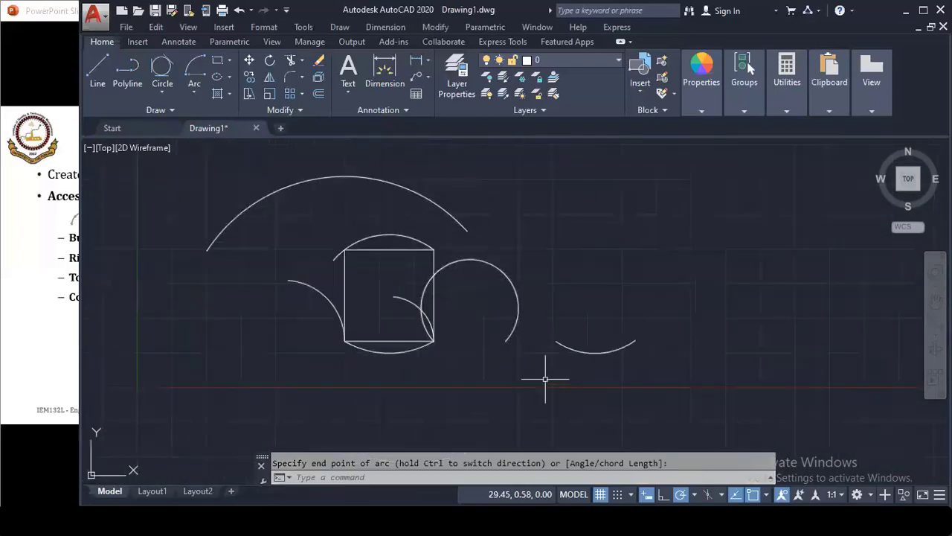
Erase the two arcs to the right of the square and the large arc above it
{"action": "scroll", "coordinate": [545, 379], "scroll_direction": "up", "scroll_amount": 2}
{"action": "left_click_drag", "start_coordinate": [600, 349], "coordinate": [471, 245]}
{"action": "key", "text": "Delete"}
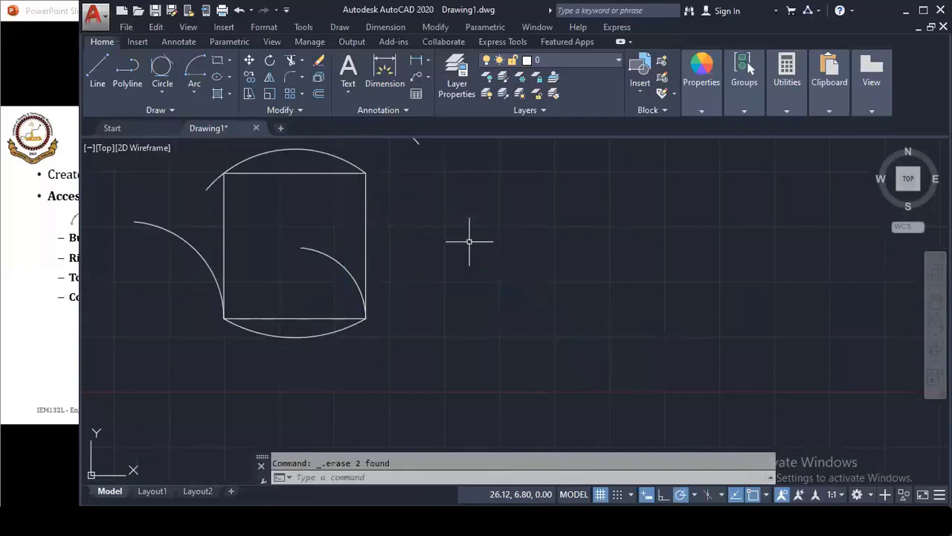
{"action": "middle_click_drag", "start_coordinate": [462, 255], "coordinate": [491, 283]}
{"action": "scroll", "coordinate": [516, 312], "scroll_direction": "down", "scroll_amount": 2}
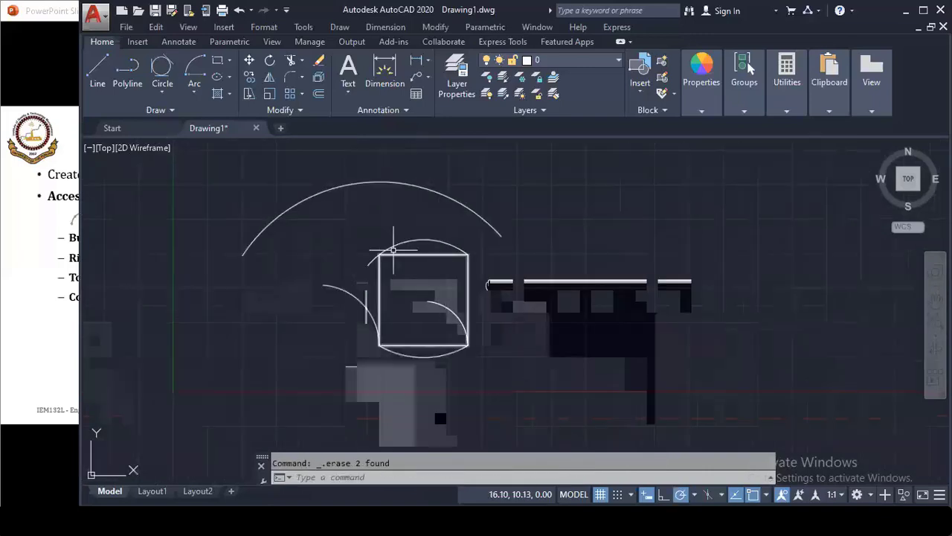
{"action": "left_click", "coordinate": [406, 231]}
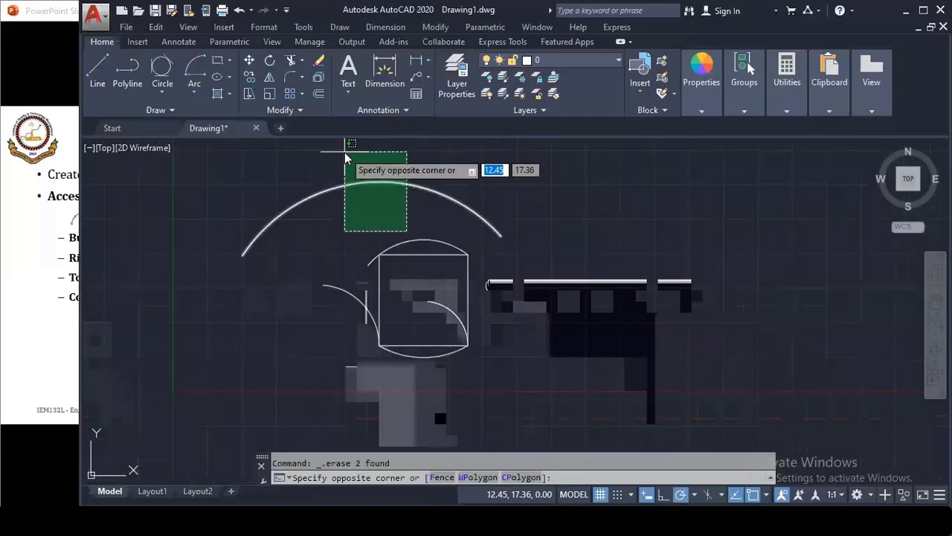
{"action": "left_click", "coordinate": [349, 151]}
{"action": "key", "text": "Delete"}
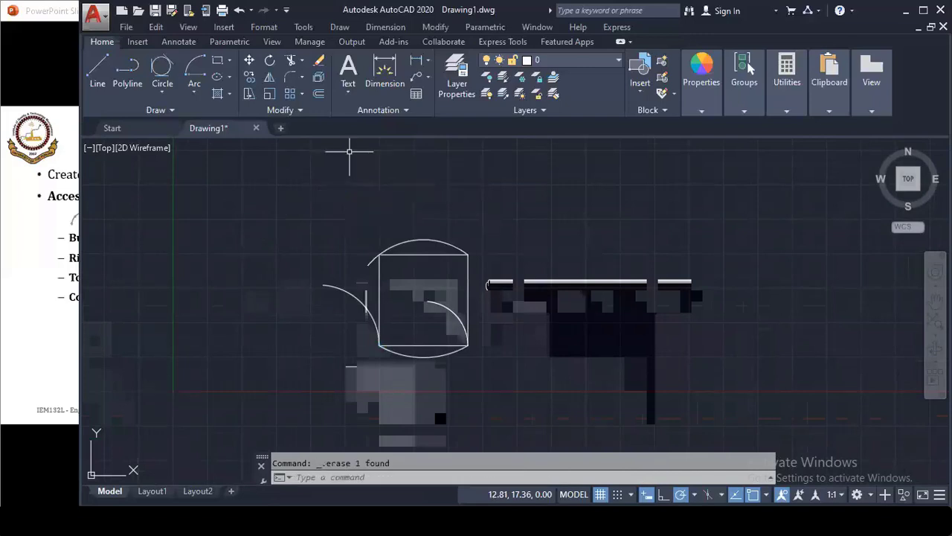
Erase the arc to the left of the square and the small arc inside it
{"action": "left_click_drag", "start_coordinate": [350, 320], "coordinate": [333, 259]}
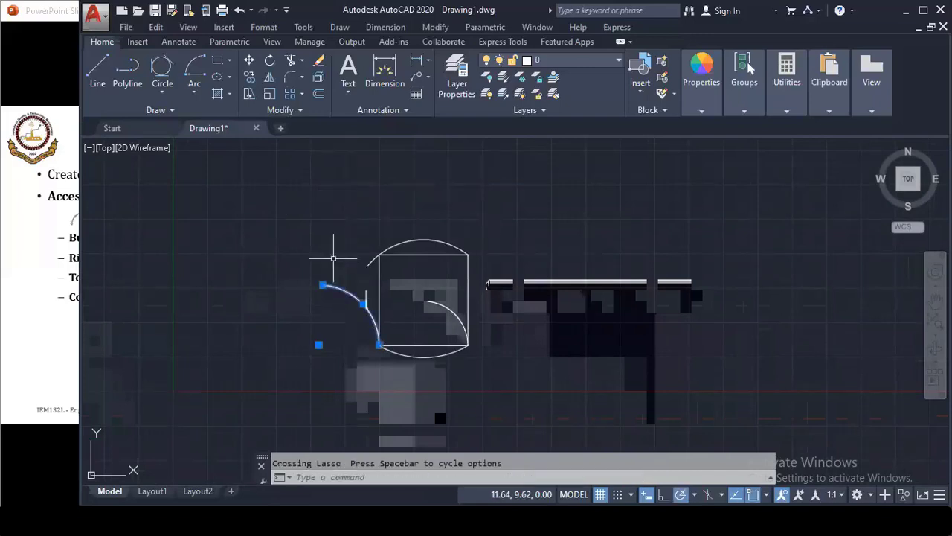
{"action": "key", "text": "Delete"}
{"action": "left_click", "coordinate": [440, 304]}
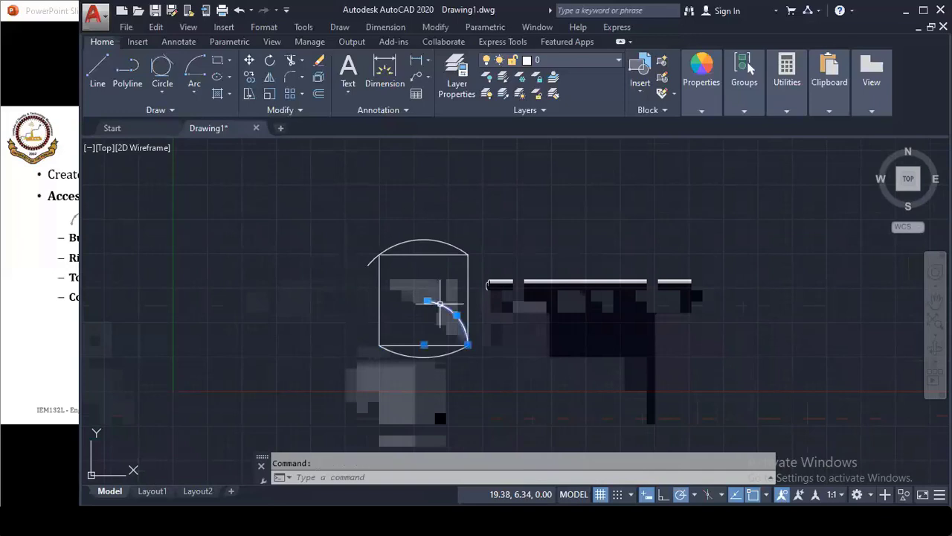
{"action": "right_click", "coordinate": [440, 303]}
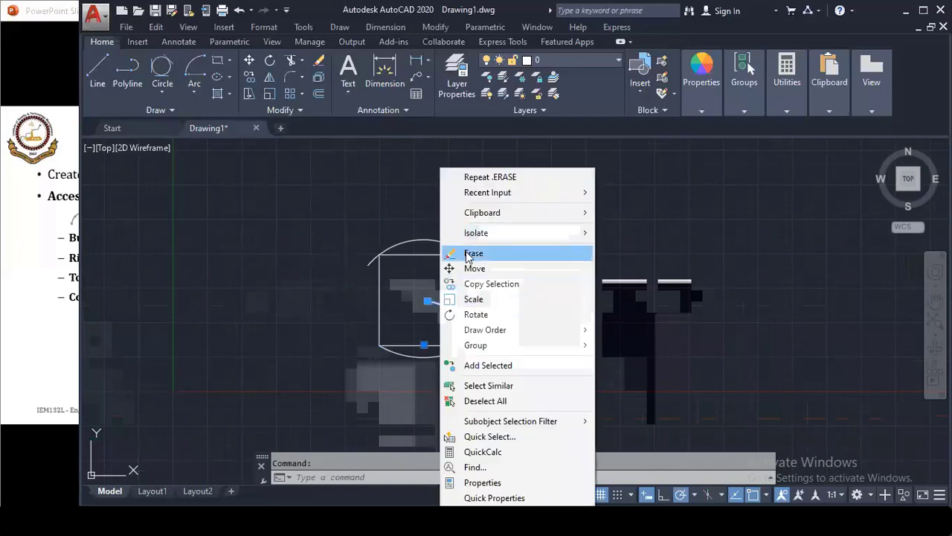
{"action": "left_click", "coordinate": [469, 253]}
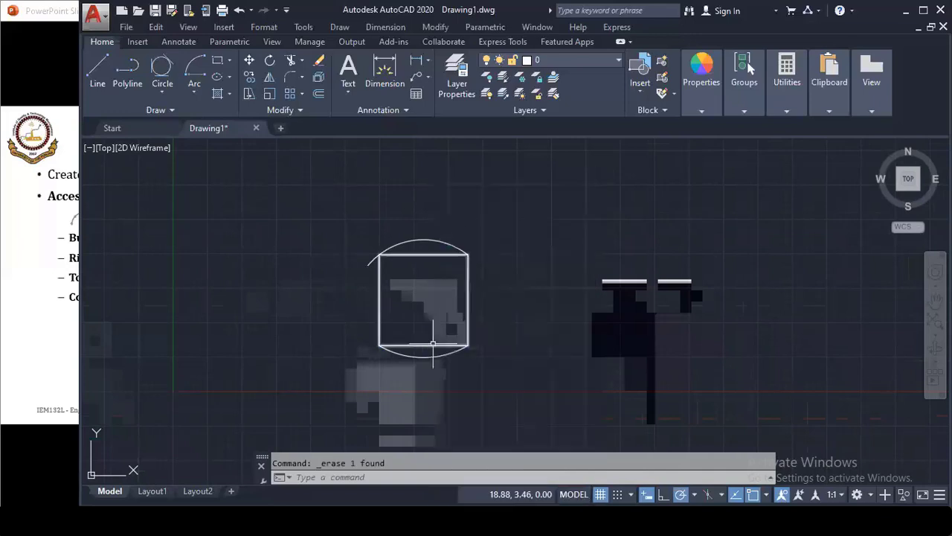
Draw a Center, Start, Angle arc centered on the midpoint of the square's right side, starting 7.98 units to the right, with an included angle of 45°
{"action": "left_click", "coordinate": [191, 91]}
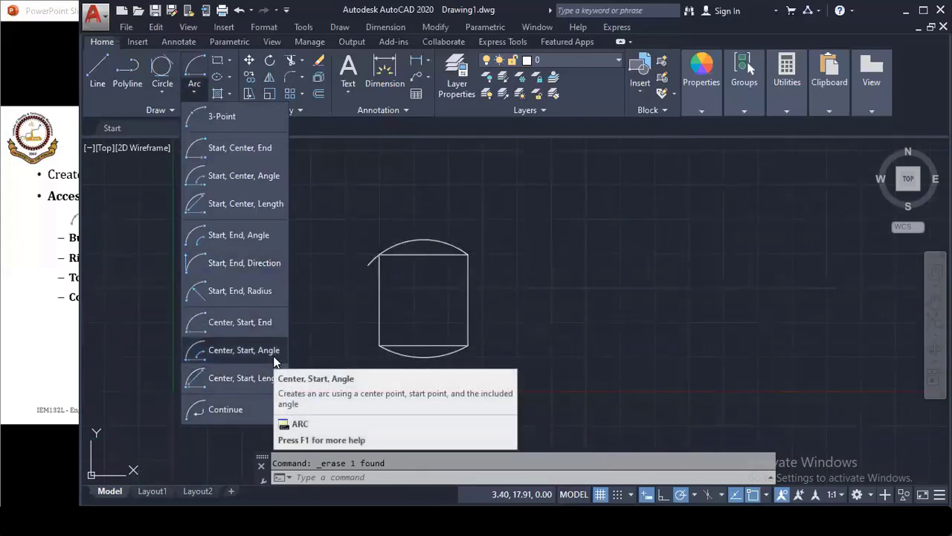
{"action": "left_click", "coordinate": [274, 356]}
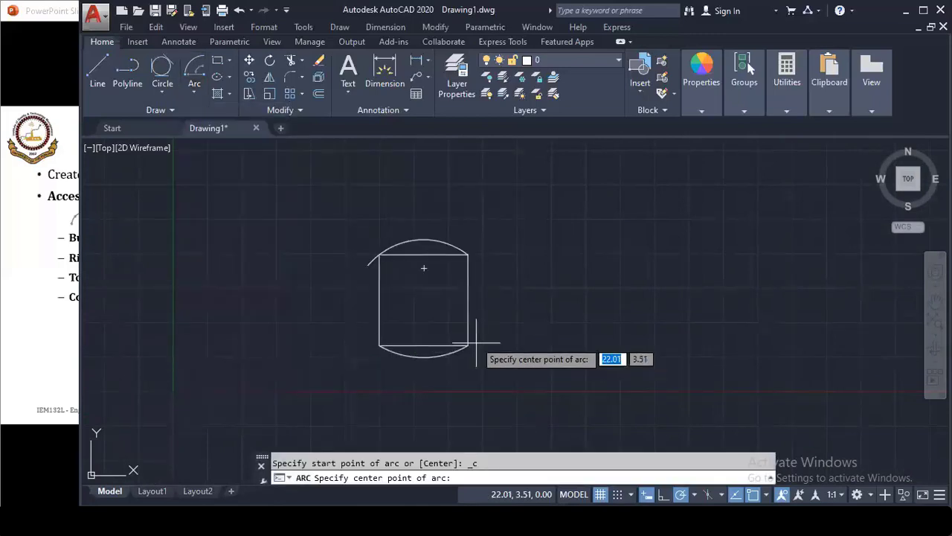
{"action": "left_click", "coordinate": [467, 300]}
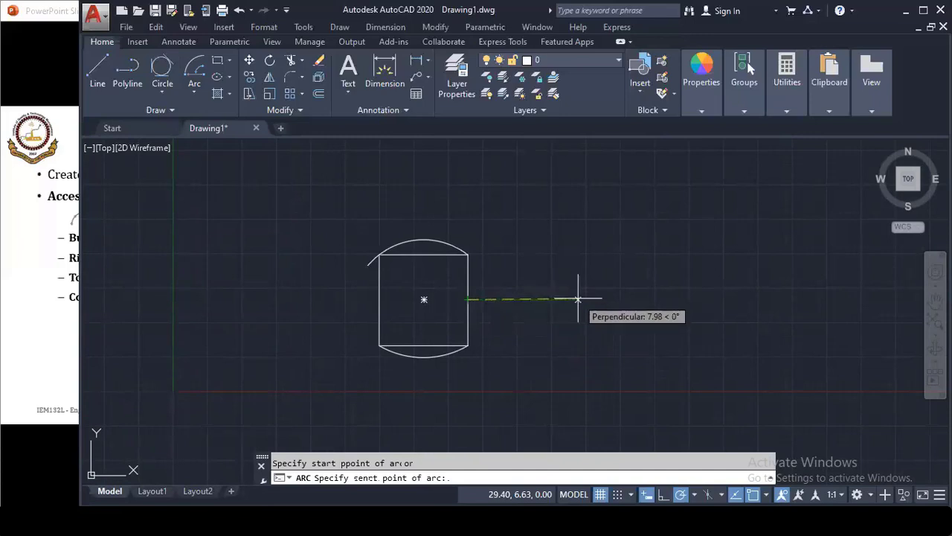
{"action": "left_click", "coordinate": [578, 299]}
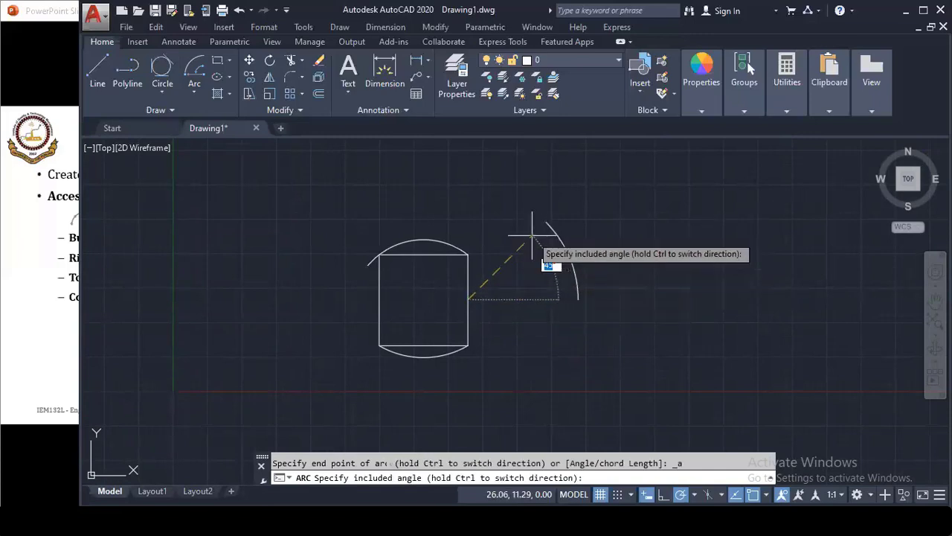
{"action": "key", "text": "Return"}
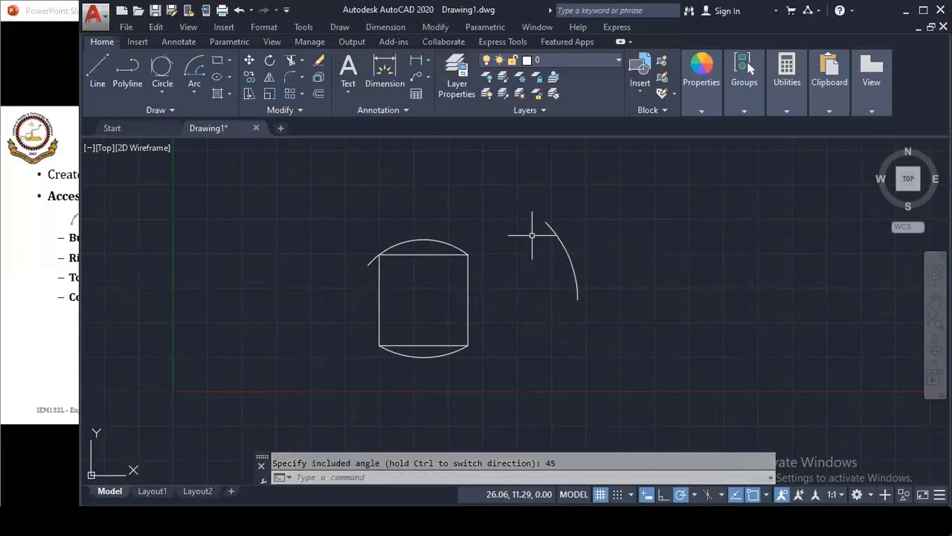
Draw a large Center, Start, Length arc centered on the midpoint of the square's left side, starting level with it farther left and sweeping around the square
{"action": "left_click", "coordinate": [195, 92]}
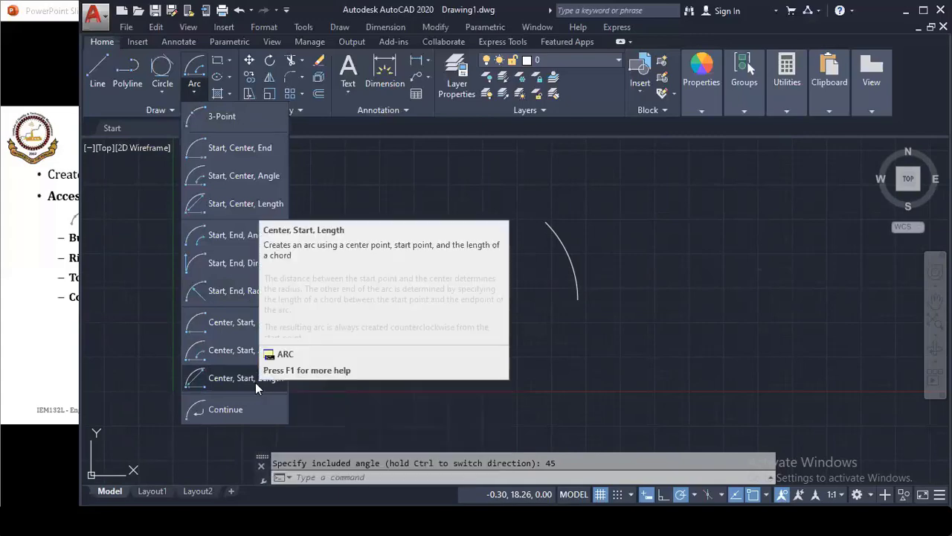
{"action": "left_click", "coordinate": [255, 379]}
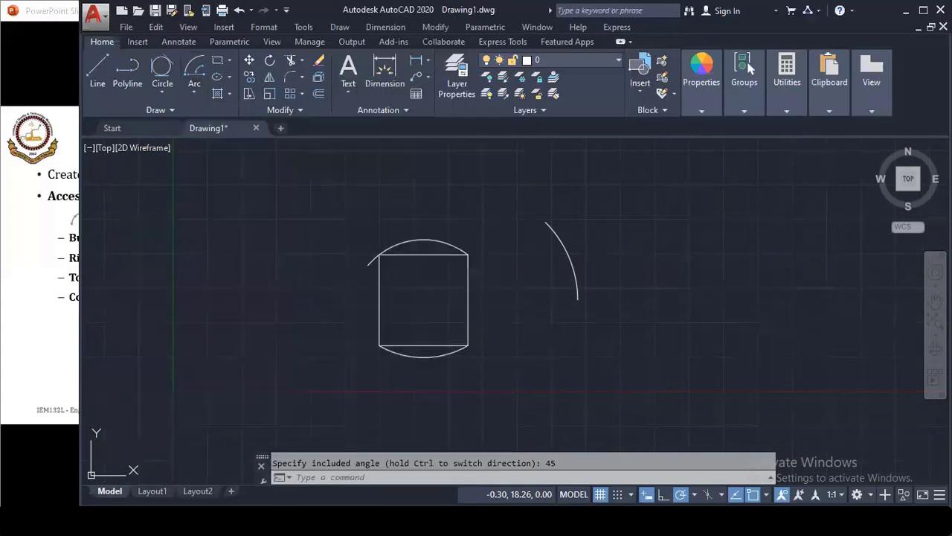
{"action": "left_click", "coordinate": [424, 299]}
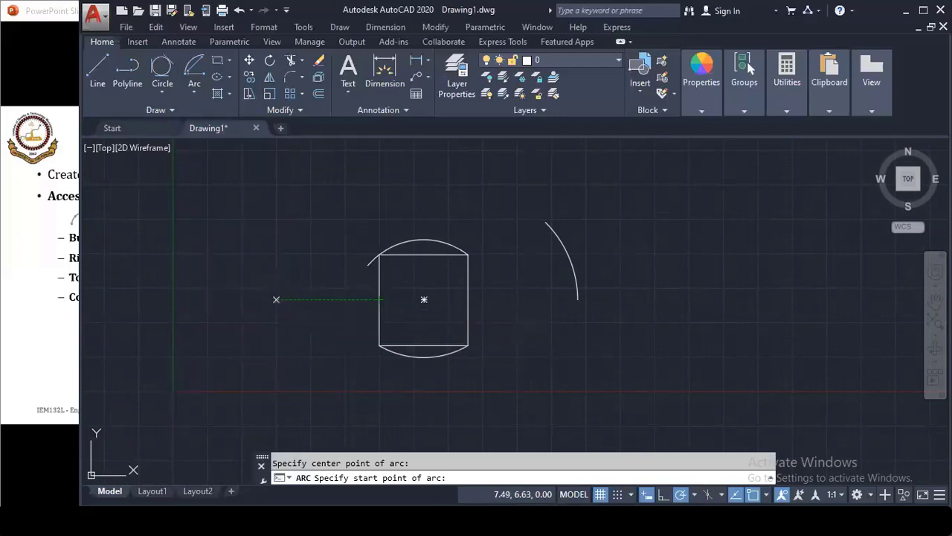
{"action": "left_click", "coordinate": [276, 299]}
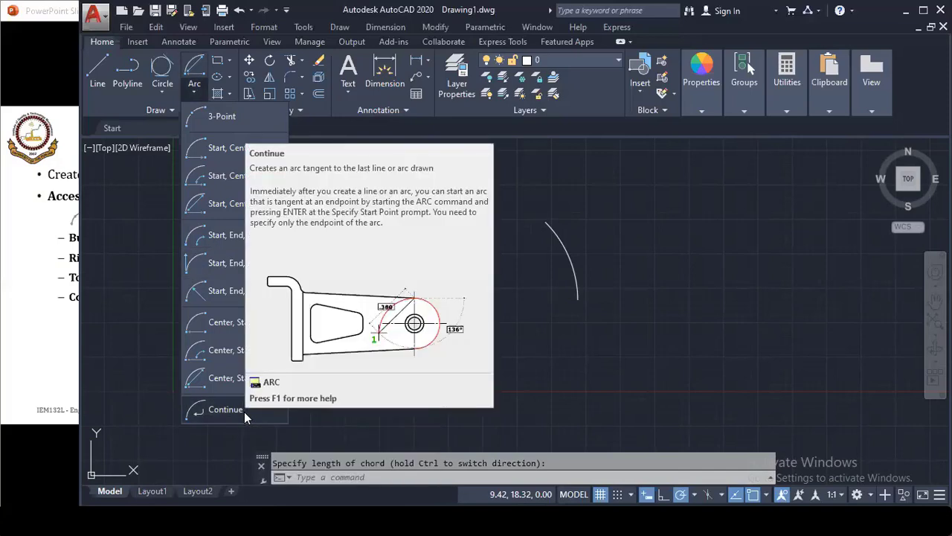
Use the Arc Continue method to draw a tangent arc from the large arc's lower end toward the lower left
{"action": "left_click", "coordinate": [244, 411]}
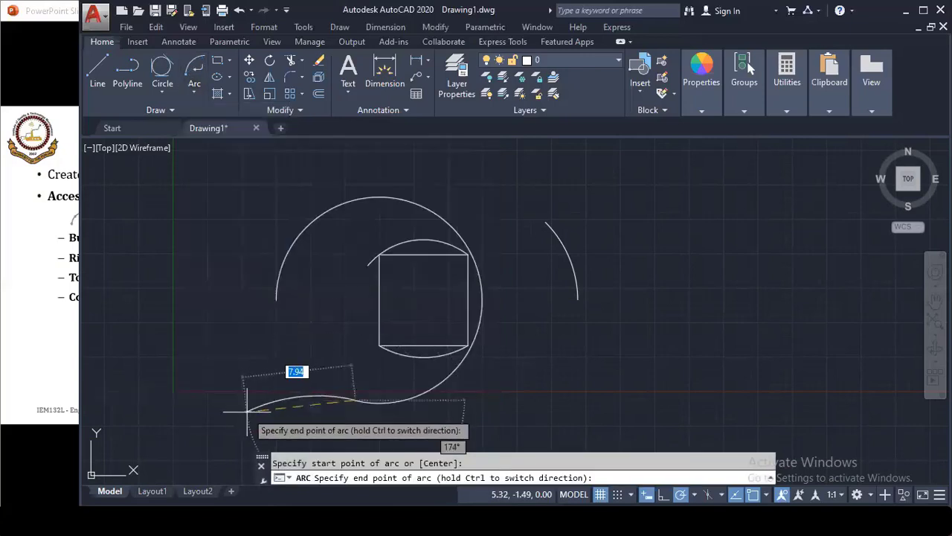
{"action": "middle_click_drag", "start_coordinate": [246, 410], "coordinate": [282, 347]}
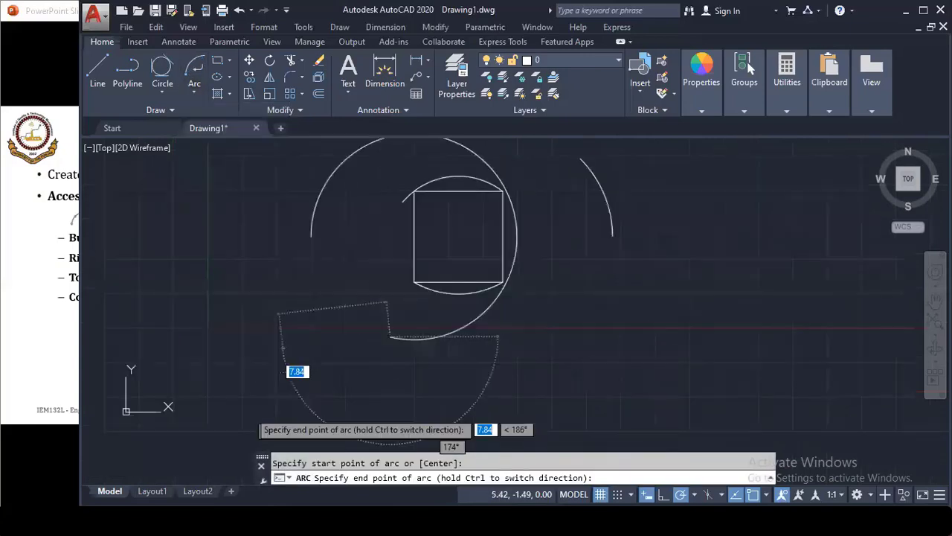
{"action": "left_click", "coordinate": [280, 367]}
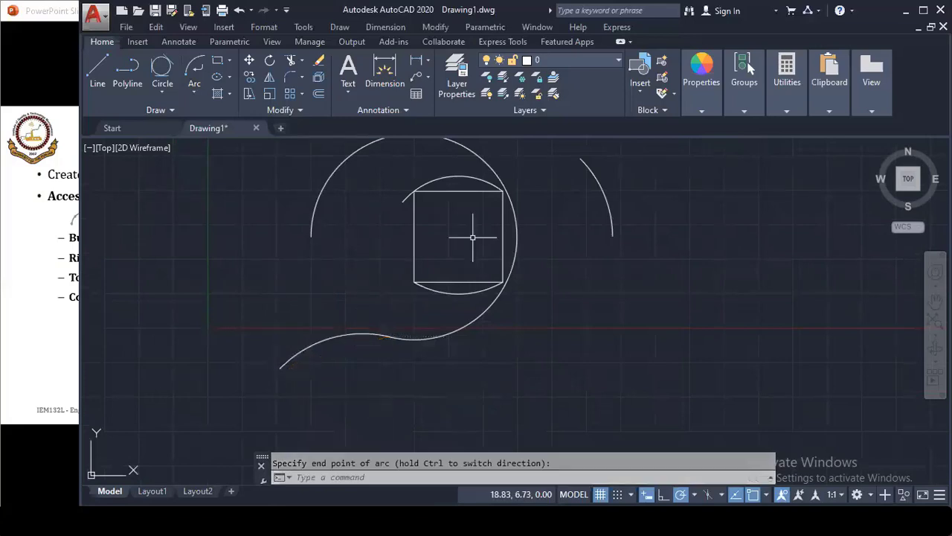
Add two successive tangent arcs from the curve's lower-left end, curling it counterclockwise into a small open loop
{"action": "left_click", "coordinate": [196, 69]}
{"action": "key", "text": "Return"}
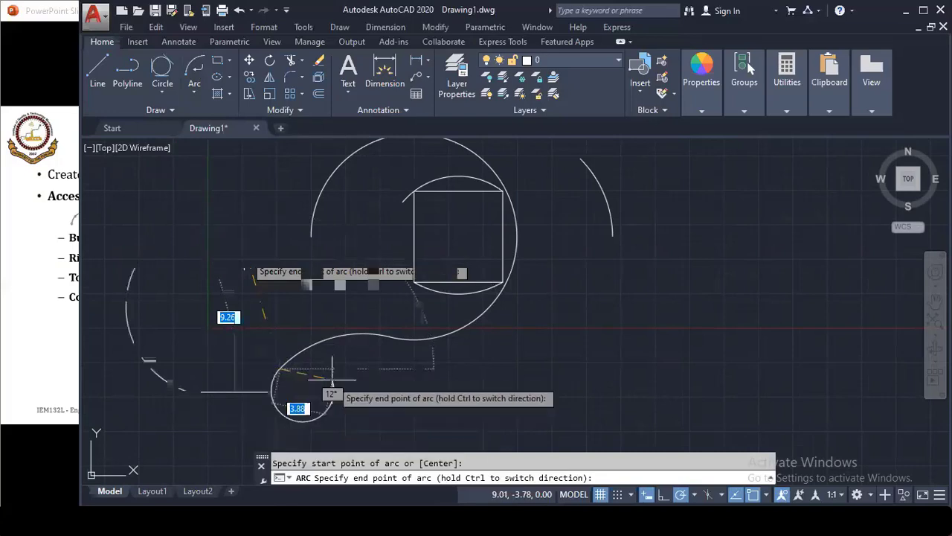
{"action": "left_click", "coordinate": [297, 411]}
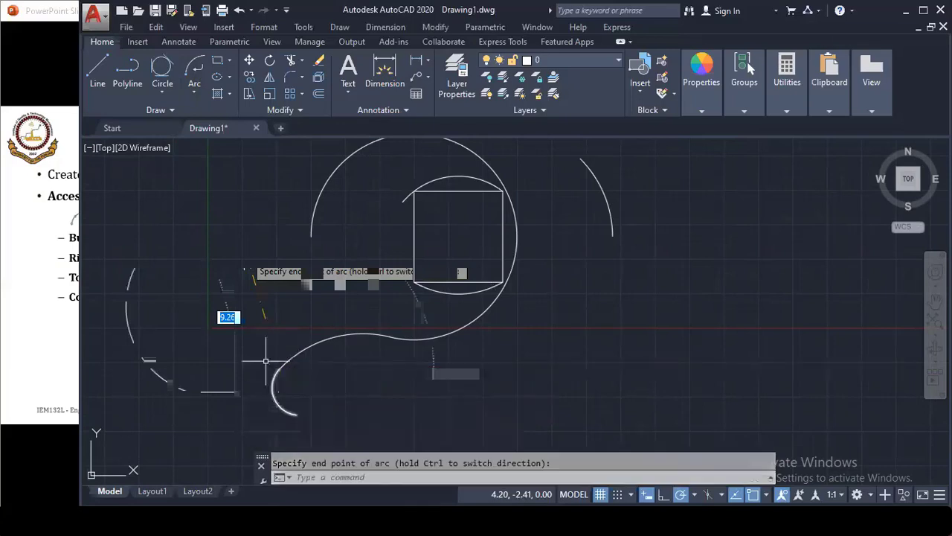
{"action": "left_click", "coordinate": [196, 75]}
{"action": "key", "text": "Return"}
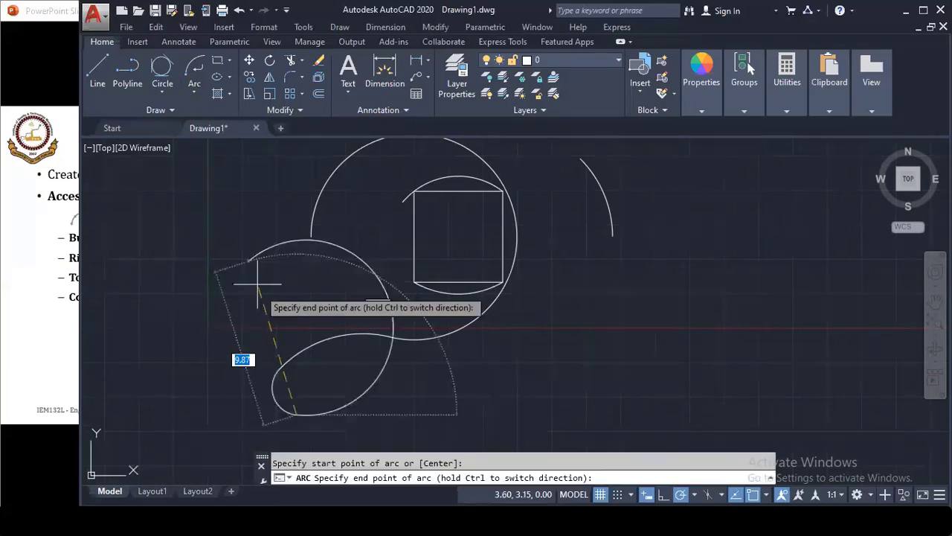
{"action": "left_click", "coordinate": [312, 383]}
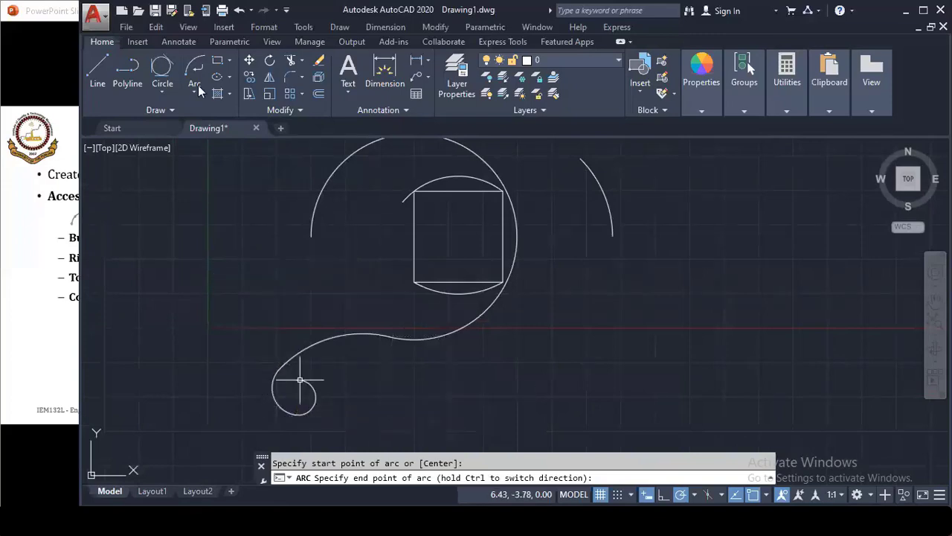
Extend the loop inward with two smaller tangent arcs, each continuing from the previous arc's end, to form a spiral
{"action": "left_click", "coordinate": [194, 71]}
{"action": "key", "text": "Return"}
{"action": "left_click", "coordinate": [207, 328]}
{"action": "key", "text": "Return"}
{"action": "key", "text": "Return"}
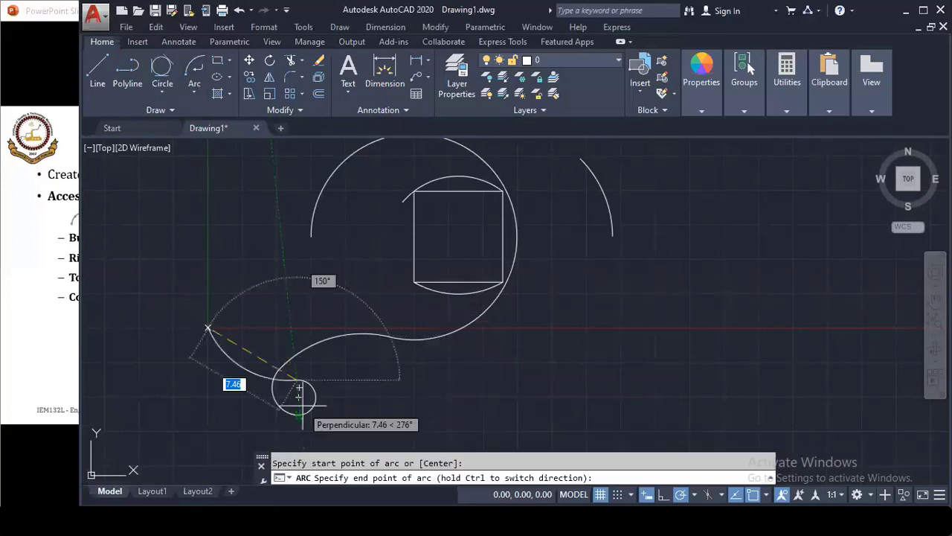
{"action": "key", "text": "Escape"}
{"action": "scroll", "coordinate": [301, 394], "scroll_direction": "up", "scroll_amount": 4}
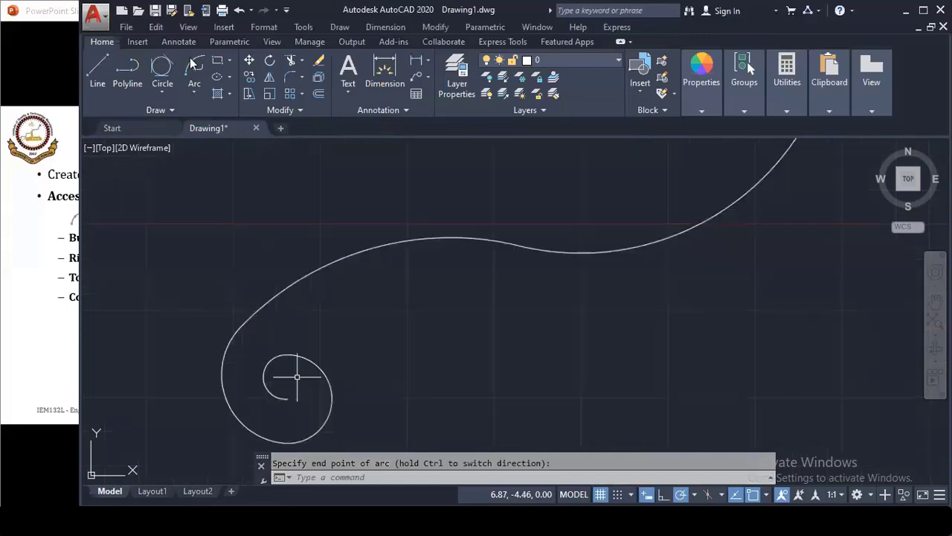
{"action": "key", "text": "Return"}
{"action": "key", "text": "Return"}
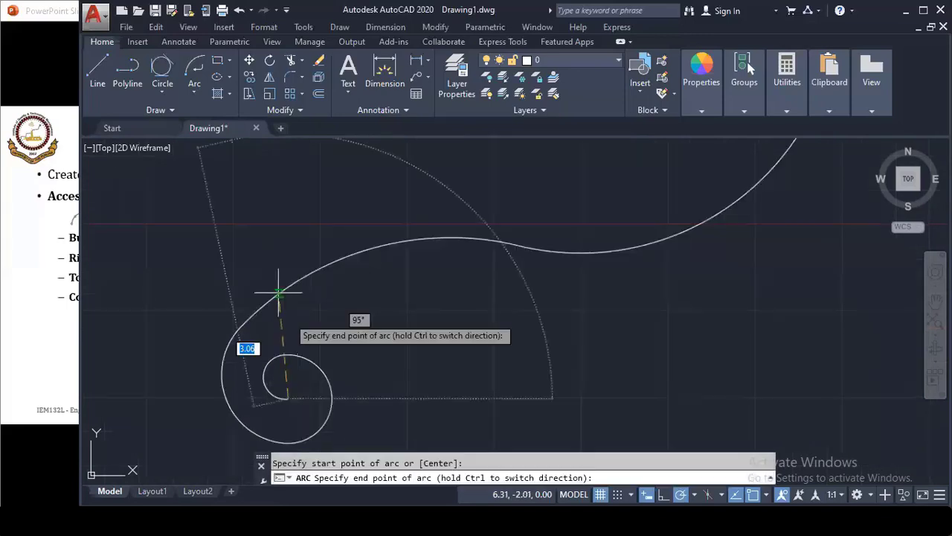
{"action": "left_click", "coordinate": [296, 383]}
{"action": "scroll", "coordinate": [421, 387], "scroll_direction": "down", "scroll_amount": 5}
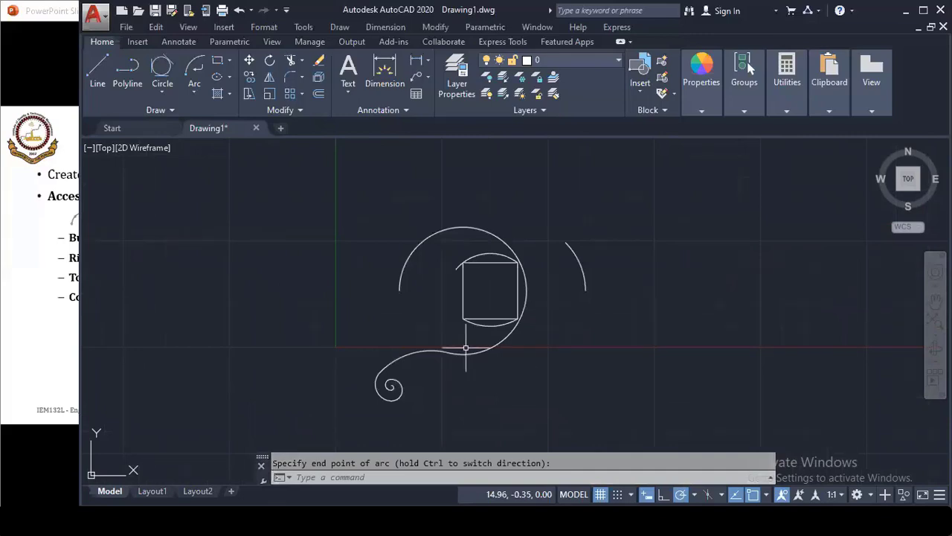
{"action": "middle_click_drag", "start_coordinate": [515, 331], "coordinate": [486, 331]}
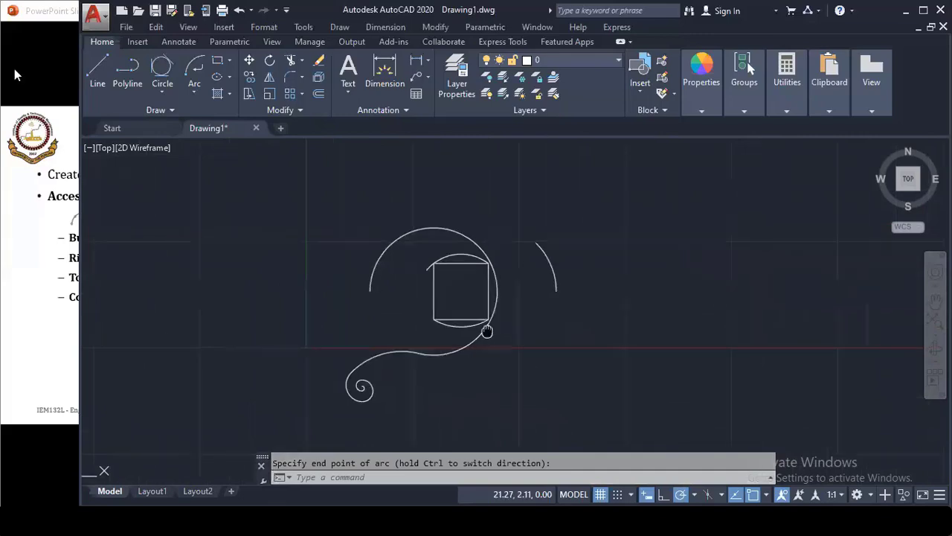
Switch to the PowerPoint slide show and advance to the Activity 07 – Arc Command slide
{"action": "left_click", "coordinate": [62, 12]}
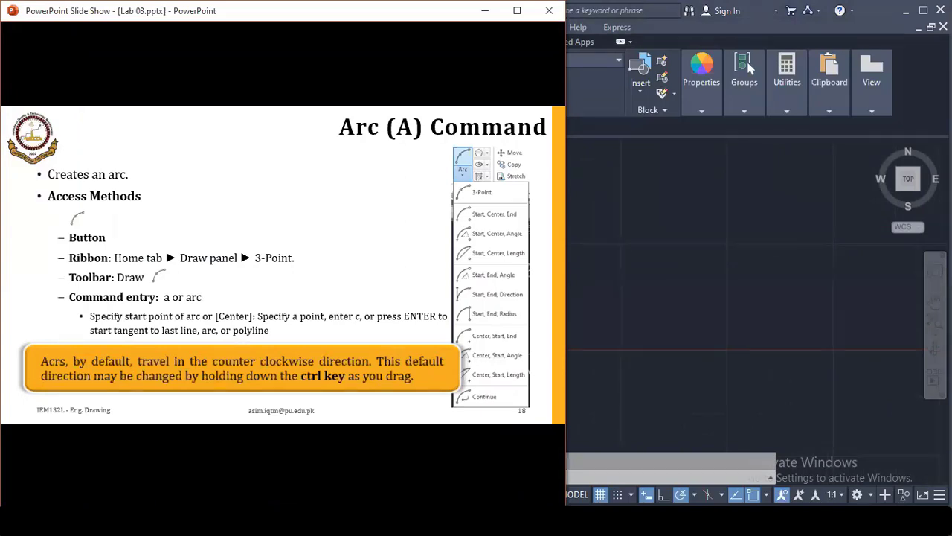
{"action": "key", "text": "Right"}
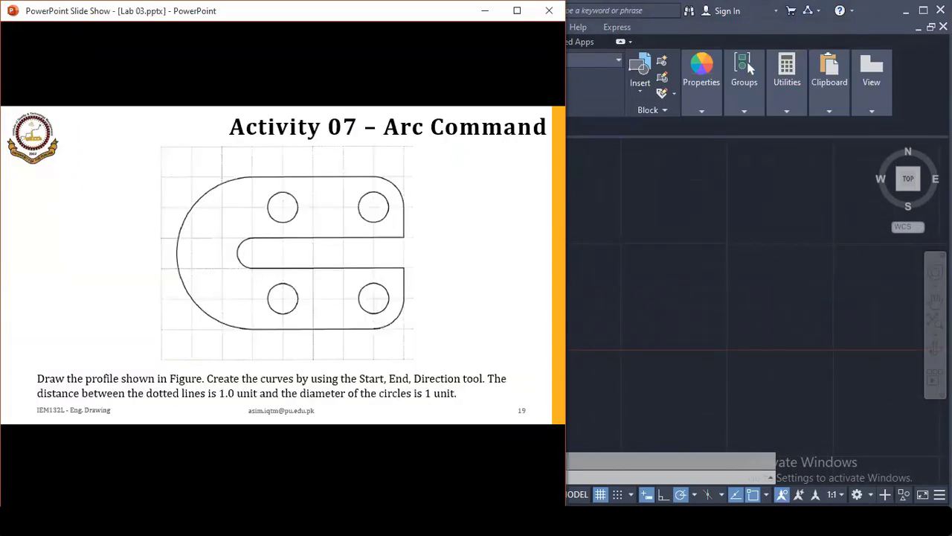